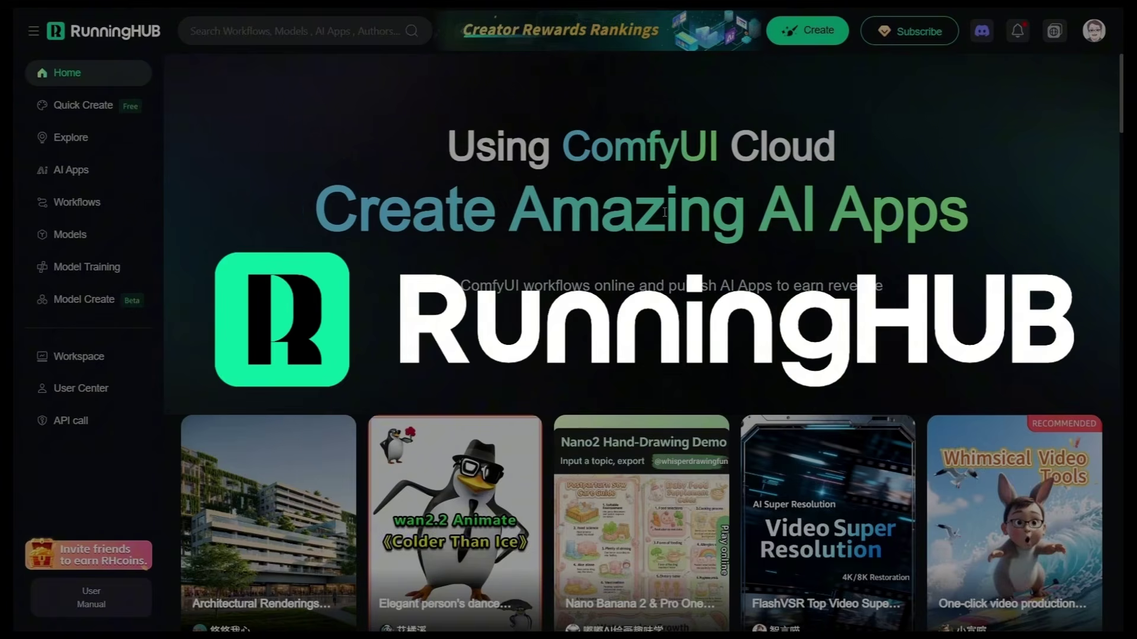
Browse the featured AI apps and community workflows on the RunningHub home page
{"action": "scroll", "coordinate": [665, 212], "scroll_direction": "down", "scroll_amount": 4}
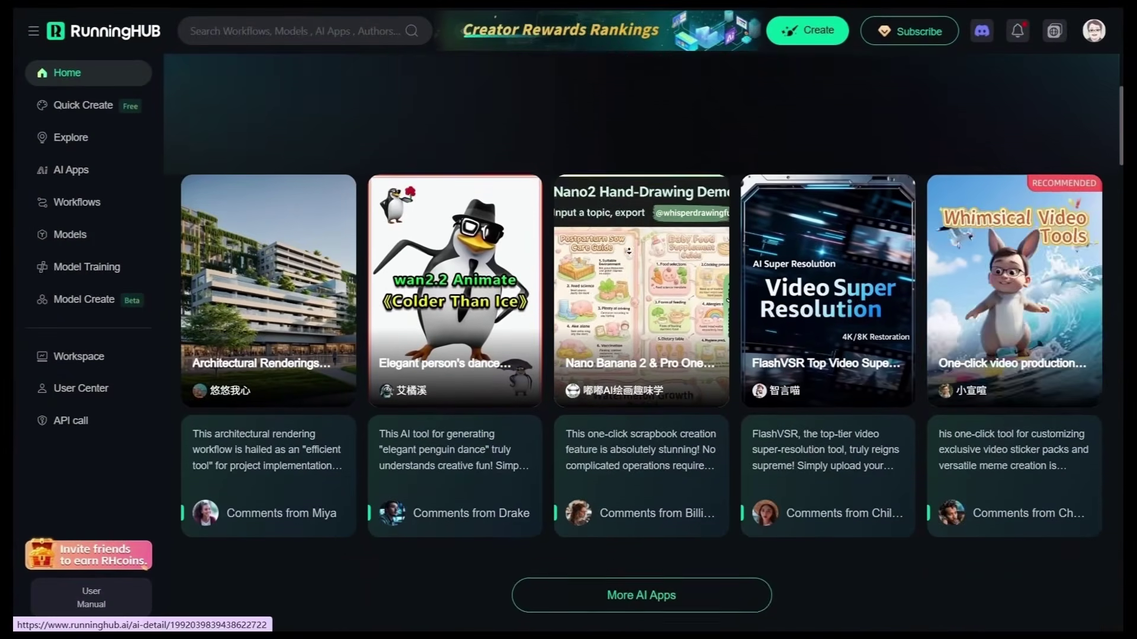
{"action": "scroll", "coordinate": [628, 250], "scroll_direction": "down", "scroll_amount": 8}
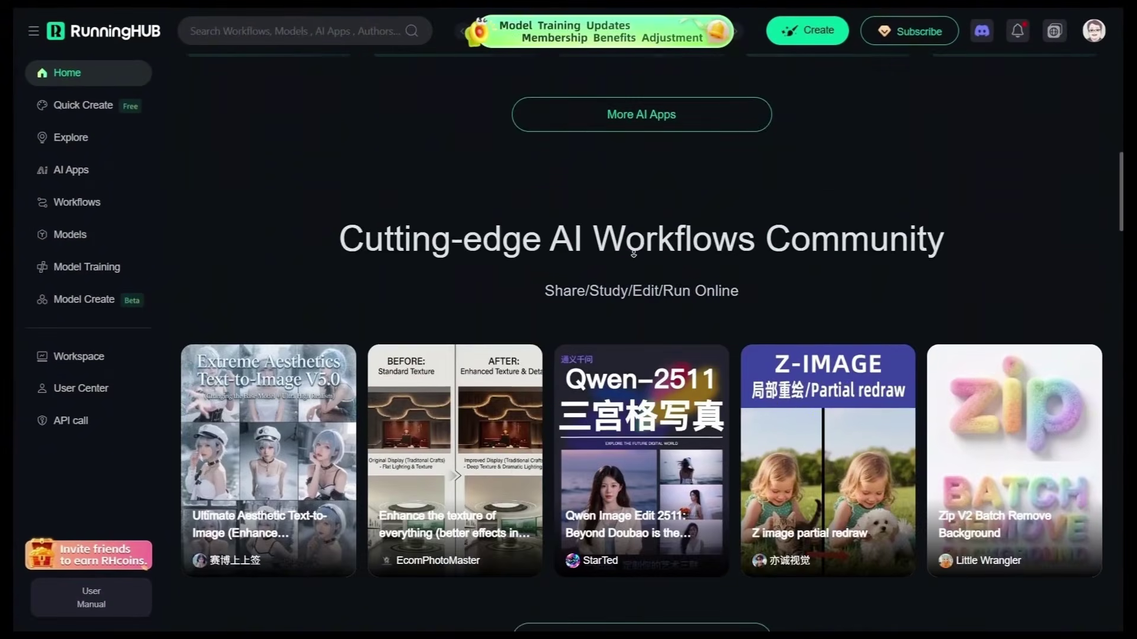
{"action": "scroll", "coordinate": [633, 253], "scroll_direction": "down", "scroll_amount": 2}
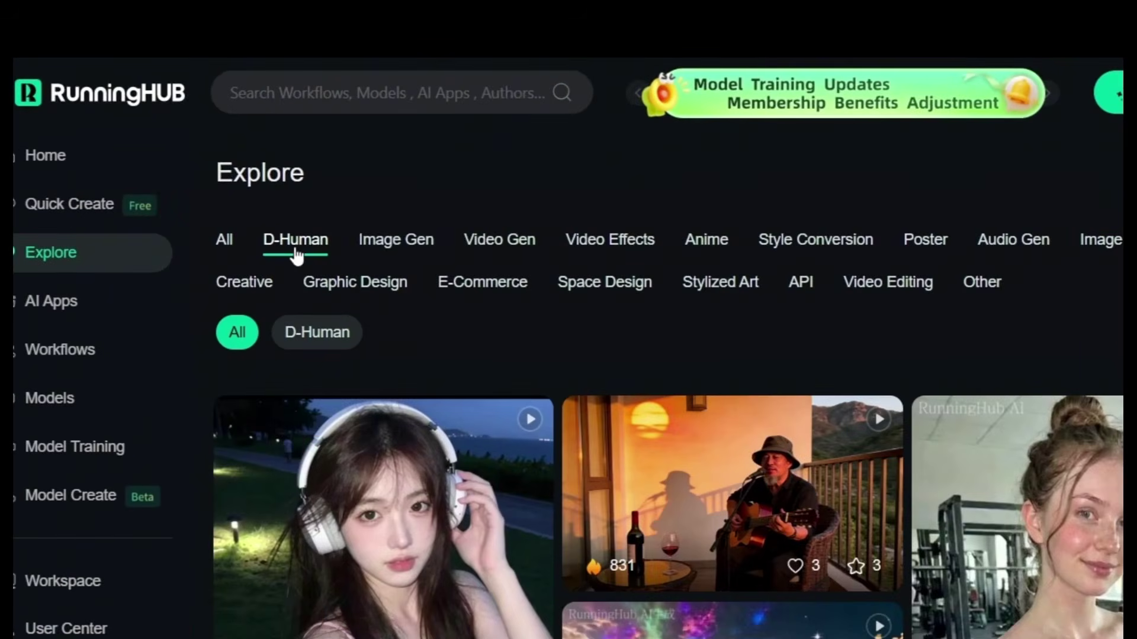
Browse the Image Gen, Video Gen and Video Effects categories in Explore, plus the model library
{"action": "left_click", "coordinate": [392, 242]}
{"action": "left_click", "coordinate": [508, 250]}
{"action": "left_click", "coordinate": [610, 240]}
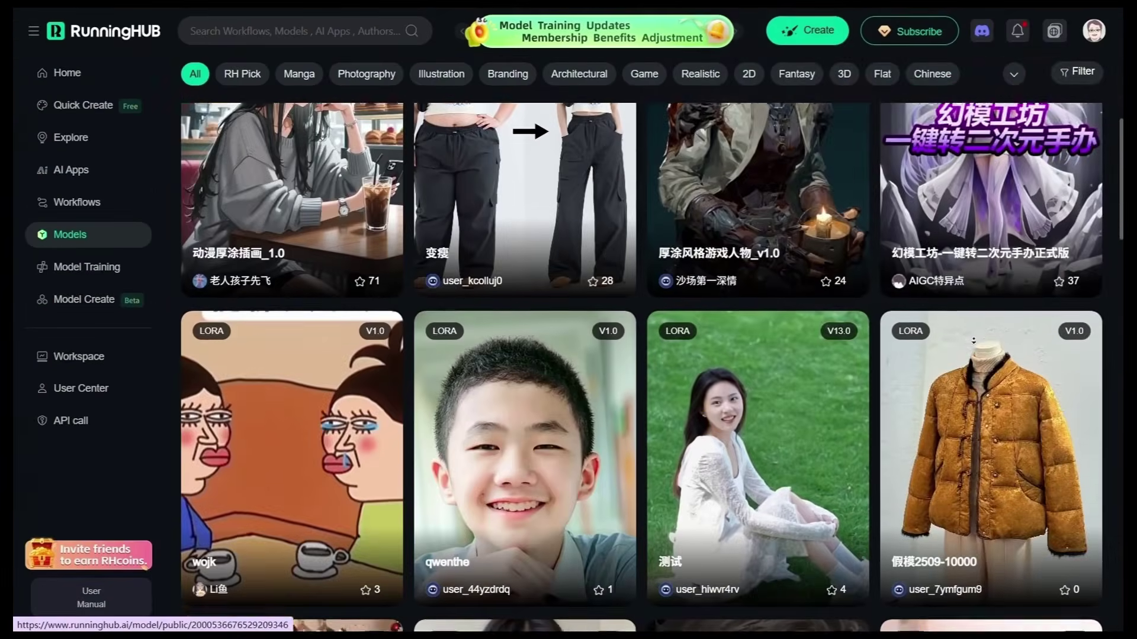
{"action": "scroll", "coordinate": [974, 340], "scroll_direction": "down", "scroll_amount": 3}
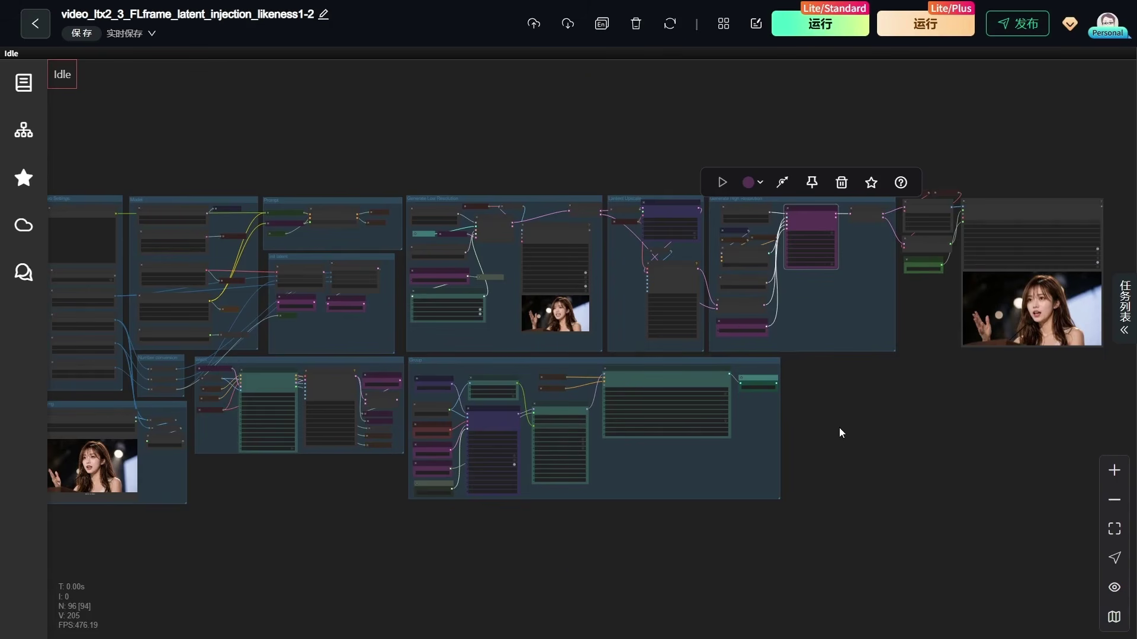
Examine the SamplerCustomAdvanced node and the Video Combine preview in the Generate Low Resolution group
{"action": "scroll", "coordinate": [480, 225], "scroll_direction": "up", "scroll_amount": 8}
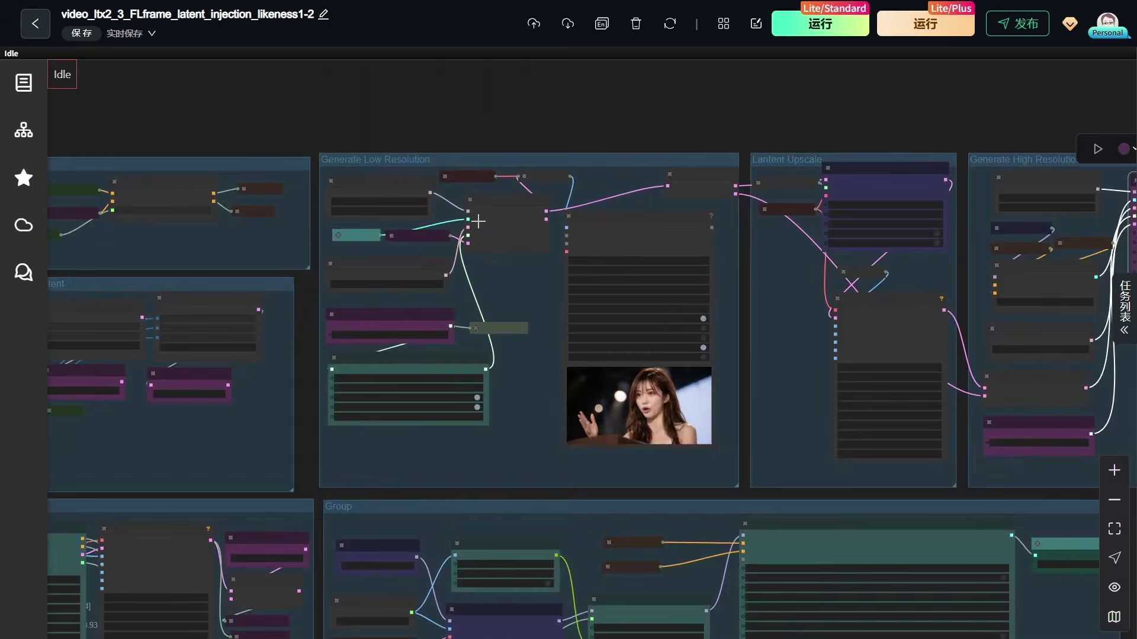
{"action": "scroll", "coordinate": [479, 221], "scroll_direction": "up", "scroll_amount": 4}
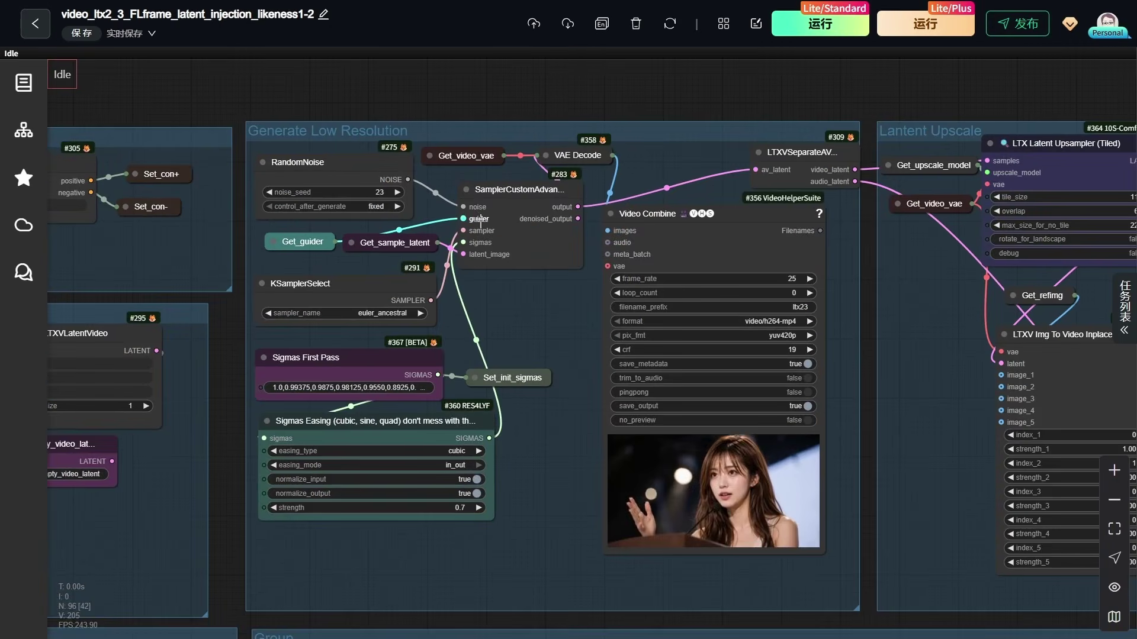
{"action": "left_click", "coordinate": [510, 210]}
{"action": "scroll", "coordinate": [777, 531], "scroll_direction": "up", "scroll_amount": 4}
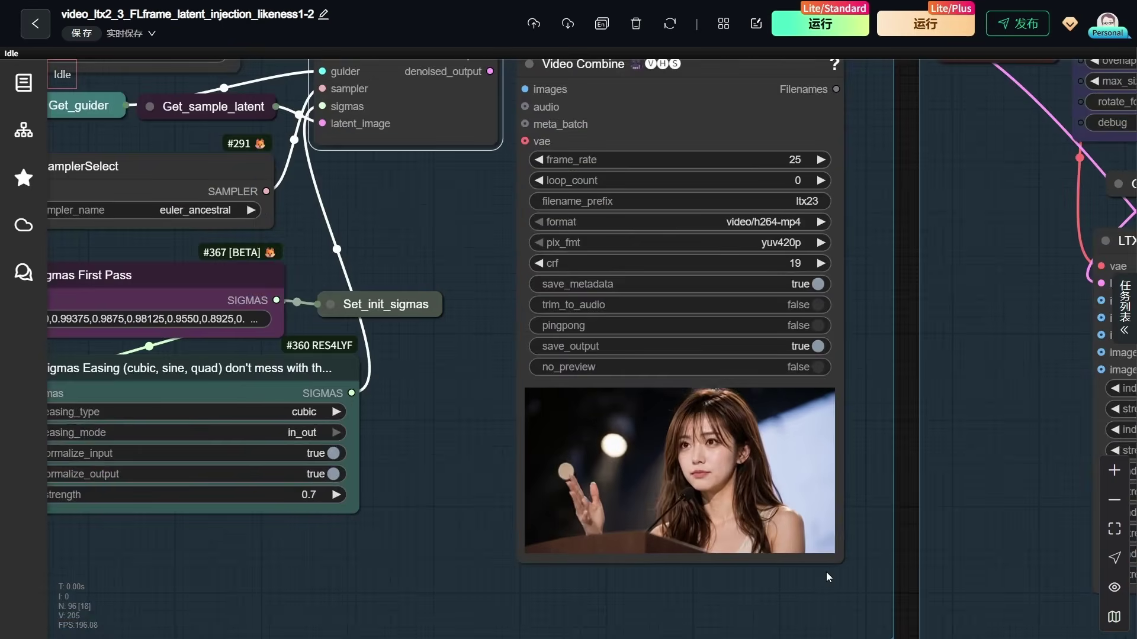
{"action": "scroll", "coordinate": [826, 572], "scroll_direction": "up", "scroll_amount": 6}
{"action": "scroll", "coordinate": [826, 572], "scroll_direction": "down", "scroll_amount": 12}
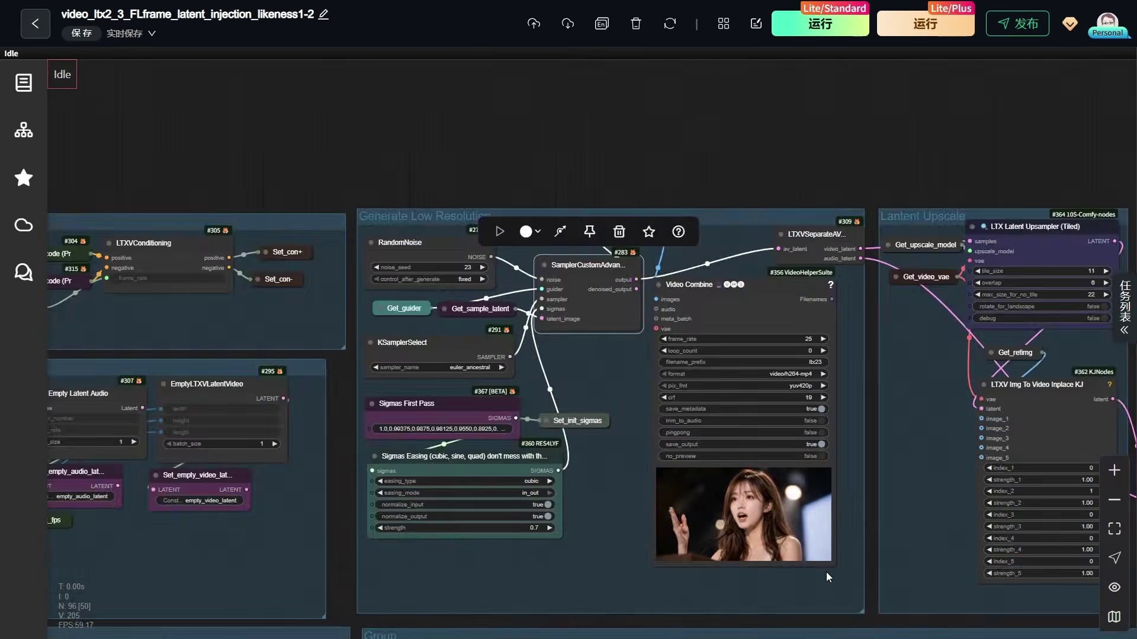
Inspect the LTX Tiled Sampler in the Generate High Resolution group and the final output video preview
{"action": "scroll", "coordinate": [826, 572], "scroll_direction": "down", "scroll_amount": 5}
{"action": "left_click_drag", "start_coordinate": [990, 363], "coordinate": [457, 252]}
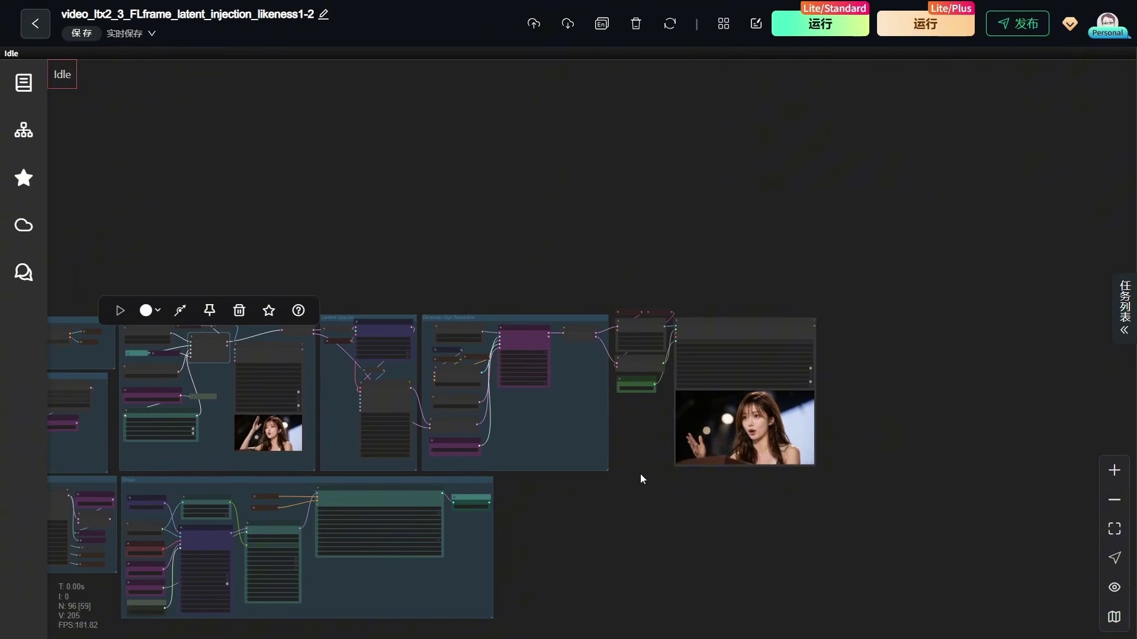
{"action": "scroll", "coordinate": [521, 338], "scroll_direction": "up", "scroll_amount": 17}
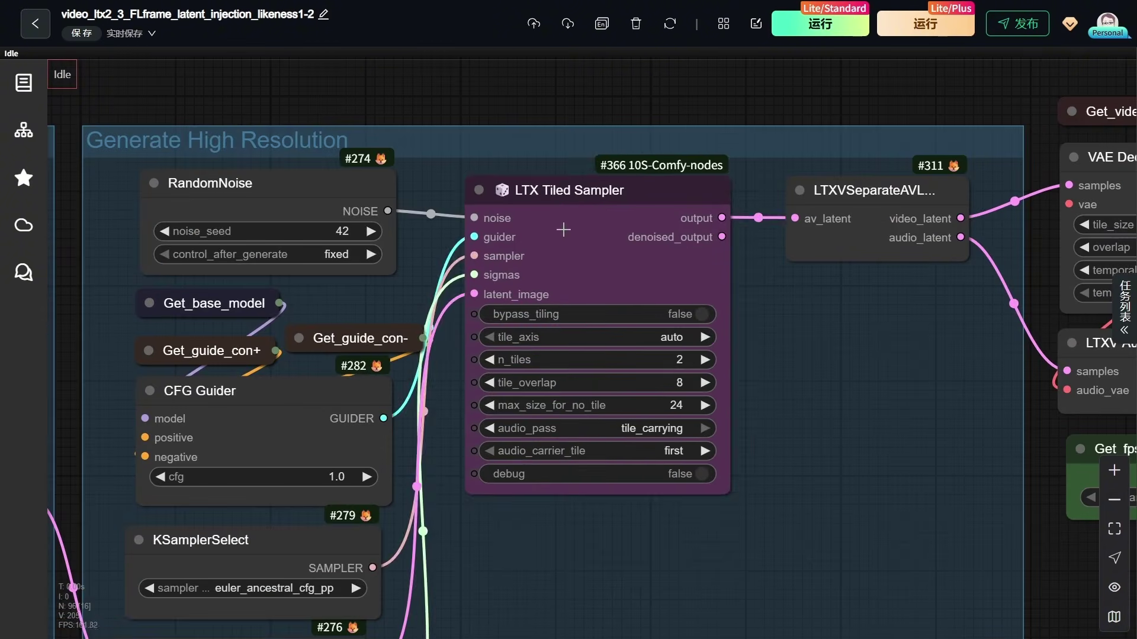
{"action": "left_click", "coordinate": [563, 230]}
{"action": "scroll", "coordinate": [615, 412], "scroll_direction": "down", "scroll_amount": 12}
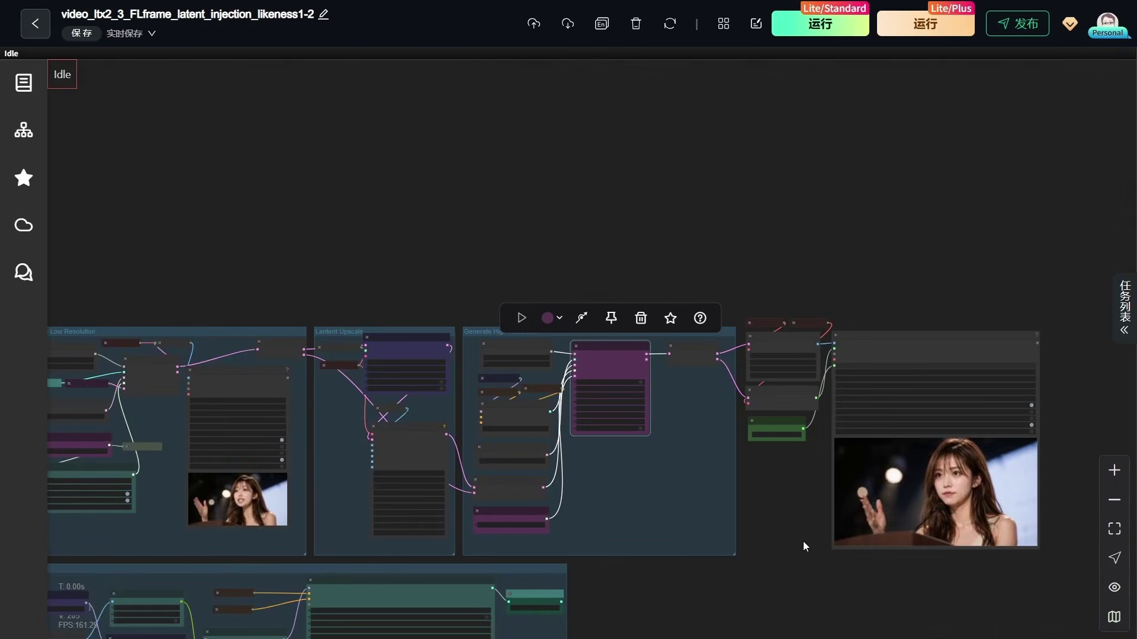
{"action": "left_click_drag", "start_coordinate": [805, 546], "coordinate": [571, 508]}
{"action": "scroll", "coordinate": [571, 507], "scroll_direction": "up", "scroll_amount": 8}
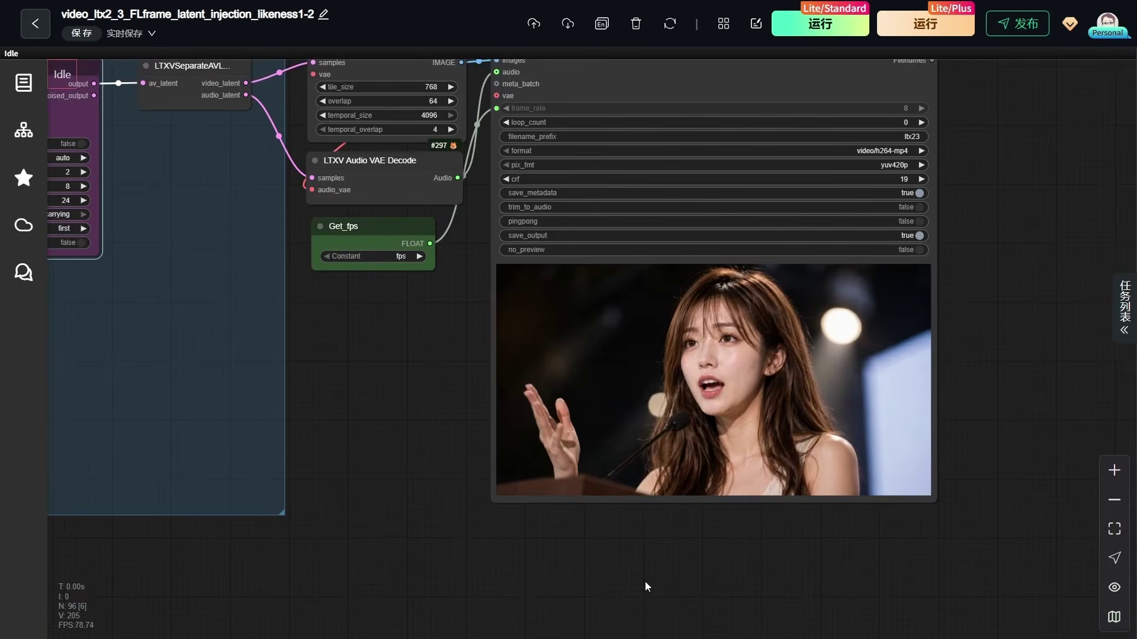
{"action": "scroll", "coordinate": [645, 581], "scroll_direction": "up", "scroll_amount": 3}
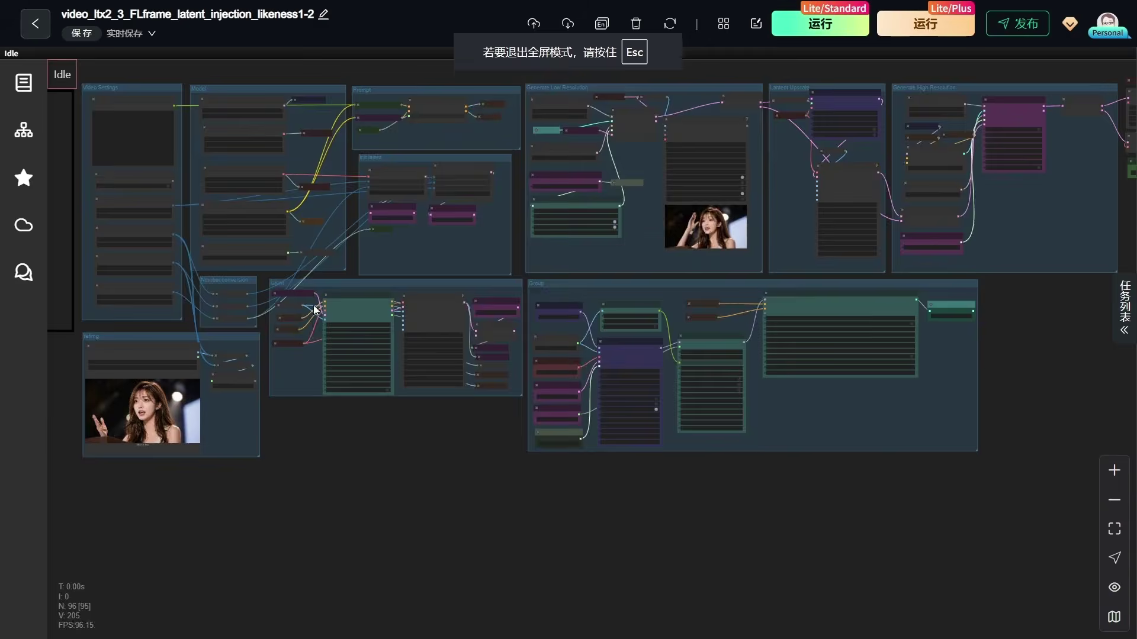
Examine the LTX Likeness Guide node in the latent group and its inputs, including the Get_refimg reference image
{"action": "scroll", "coordinate": [354, 305], "scroll_direction": "up", "scroll_amount": 4}
{"action": "scroll", "coordinate": [358, 338], "scroll_direction": "down", "scroll_amount": 2}
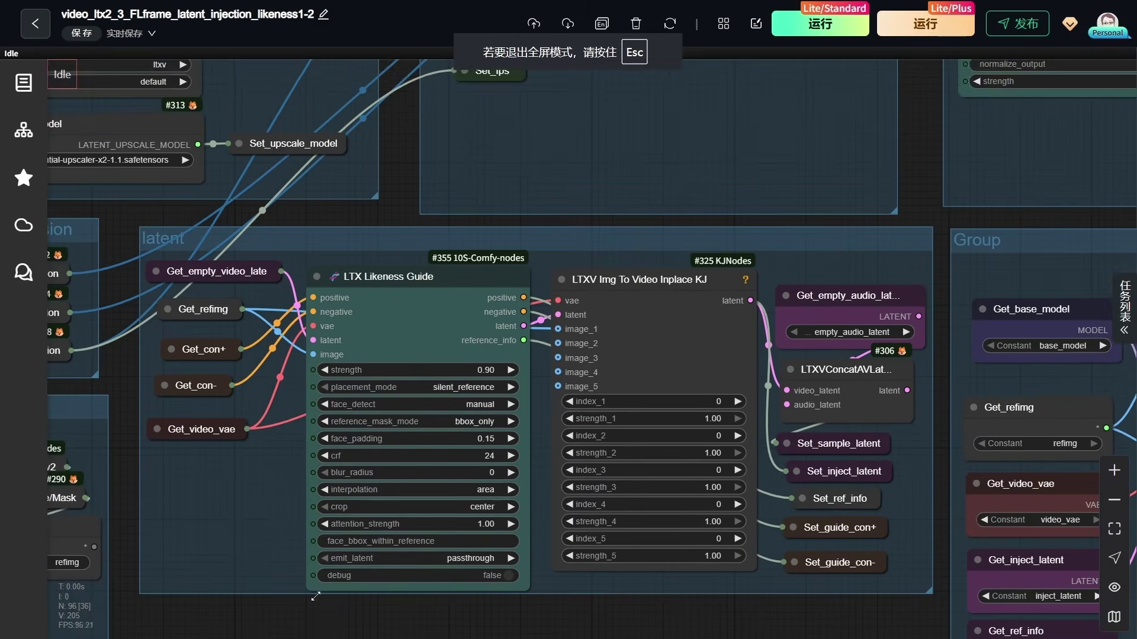
{"action": "scroll", "coordinate": [315, 596], "scroll_direction": "down", "scroll_amount": 1}
{"action": "left_click", "coordinate": [386, 252]}
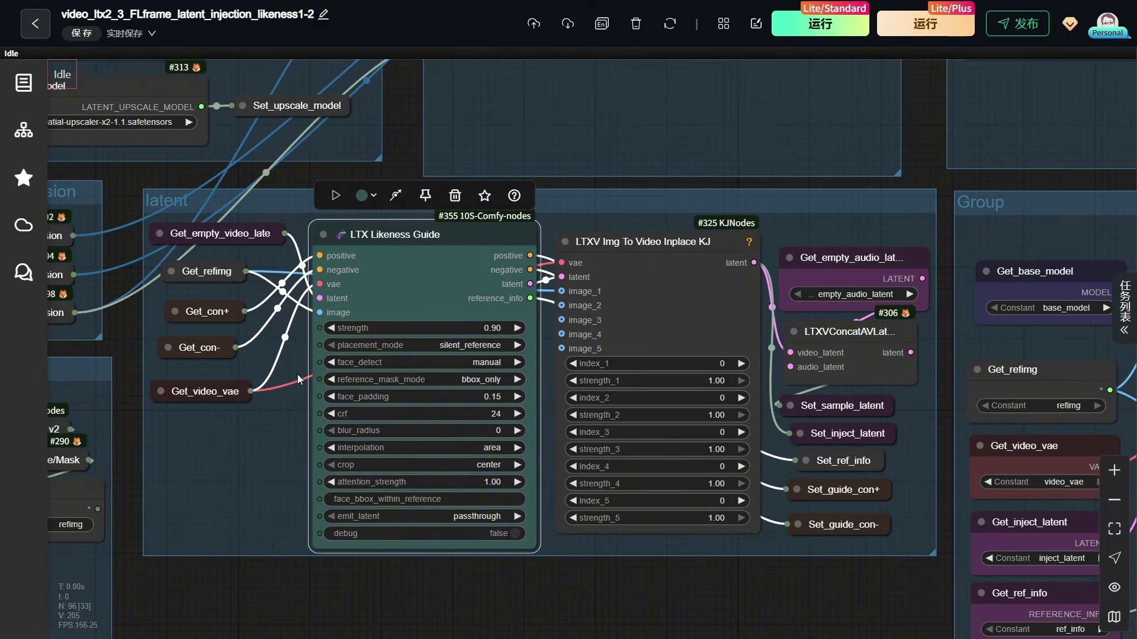
{"action": "scroll", "coordinate": [251, 398], "scroll_direction": "up", "scroll_amount": 2}
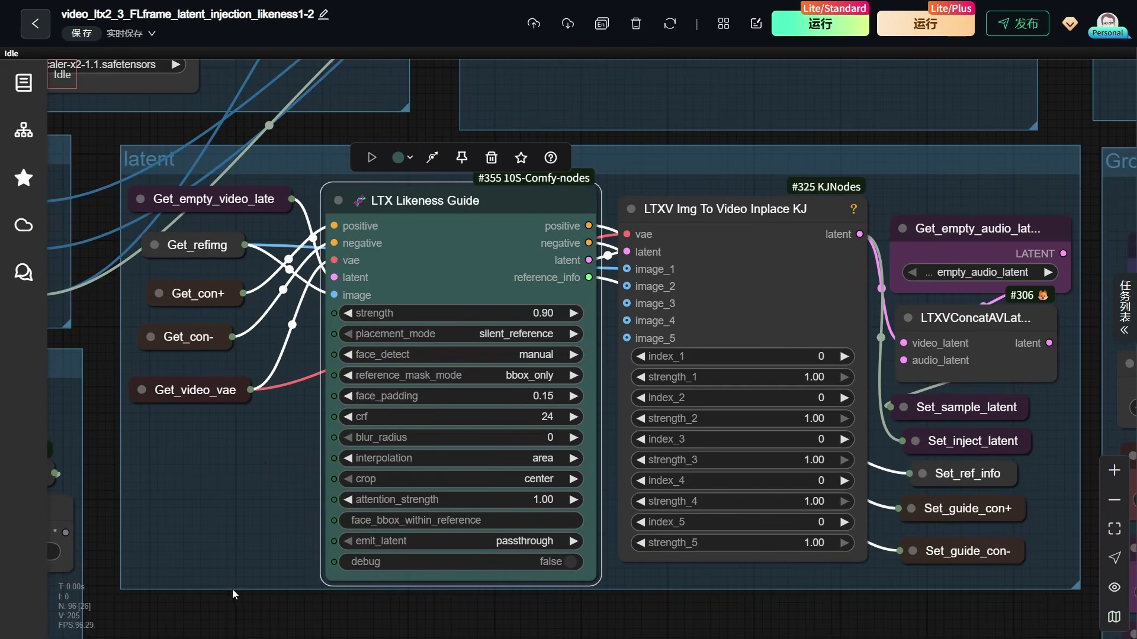
{"action": "left_click", "coordinate": [237, 610]}
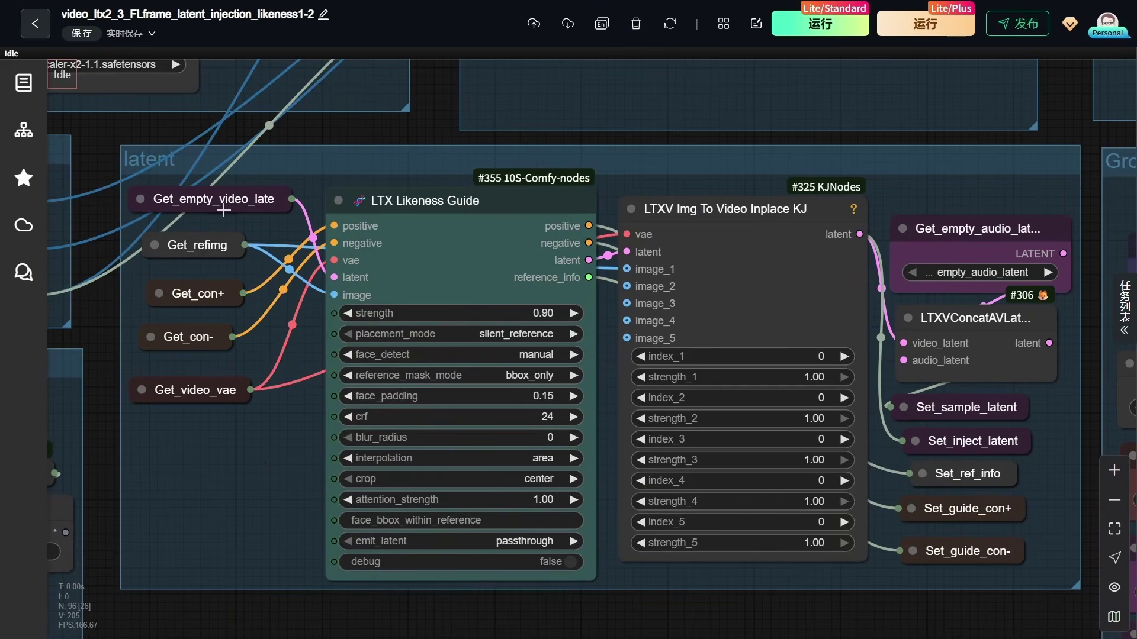
{"action": "left_click_drag", "start_coordinate": [212, 247], "coordinate": [218, 246]}
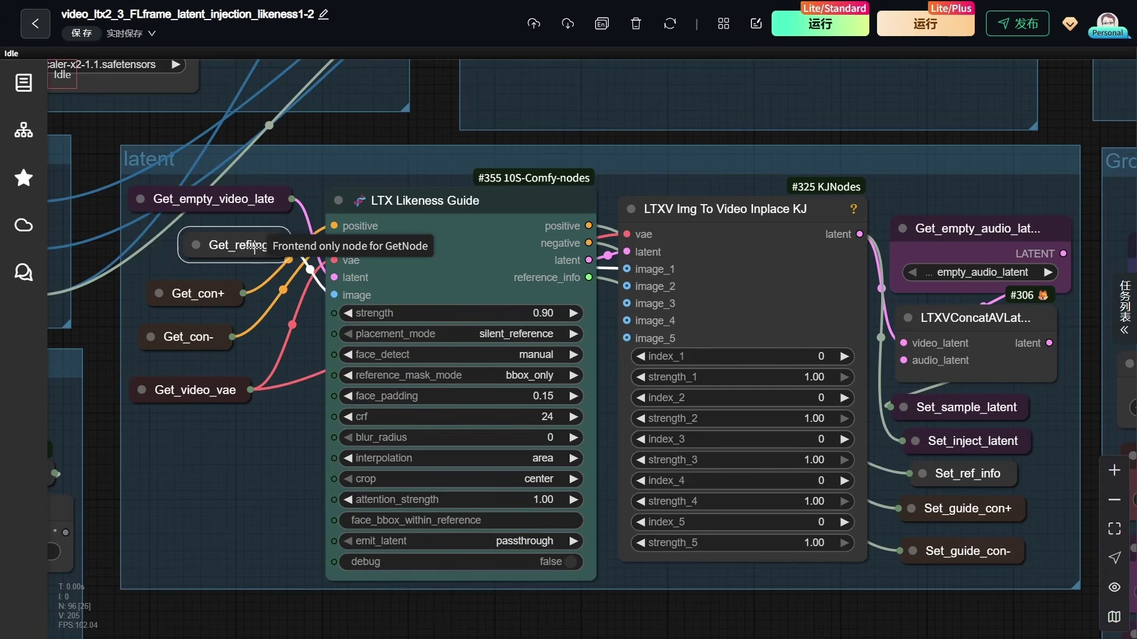
{"action": "left_click", "coordinate": [223, 452]}
Inspect the LTX Likeness Guide's reference_info output and the Set_ref_info node that stores it
{"action": "scroll", "coordinate": [595, 281], "scroll_direction": "up", "scroll_amount": 8}
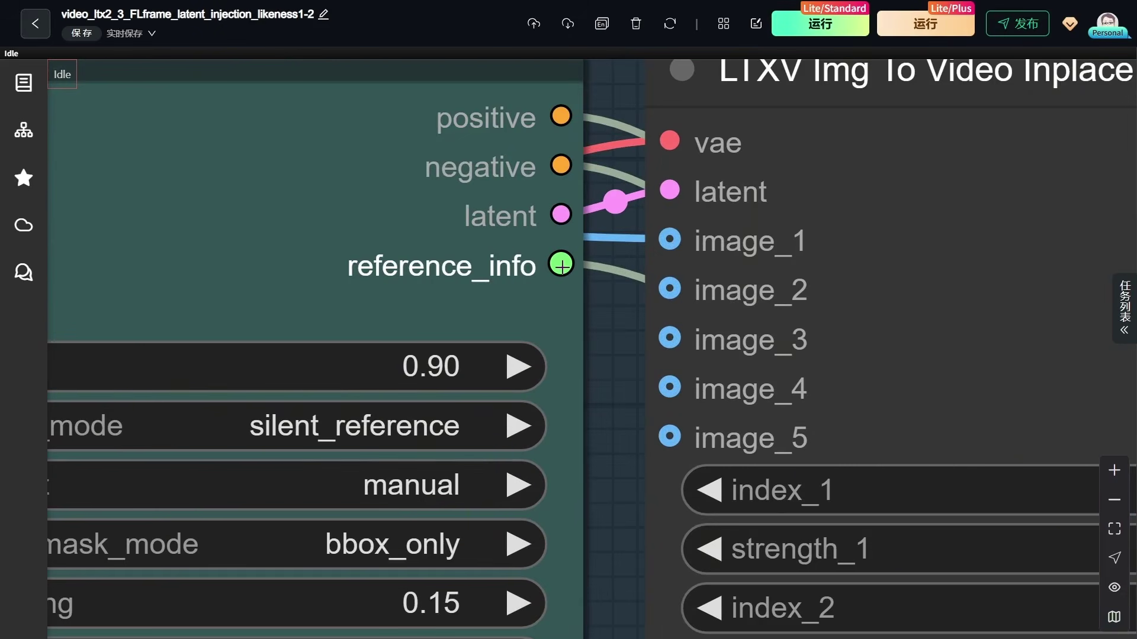
{"action": "scroll", "coordinate": [562, 266], "scroll_direction": "down", "scroll_amount": 10}
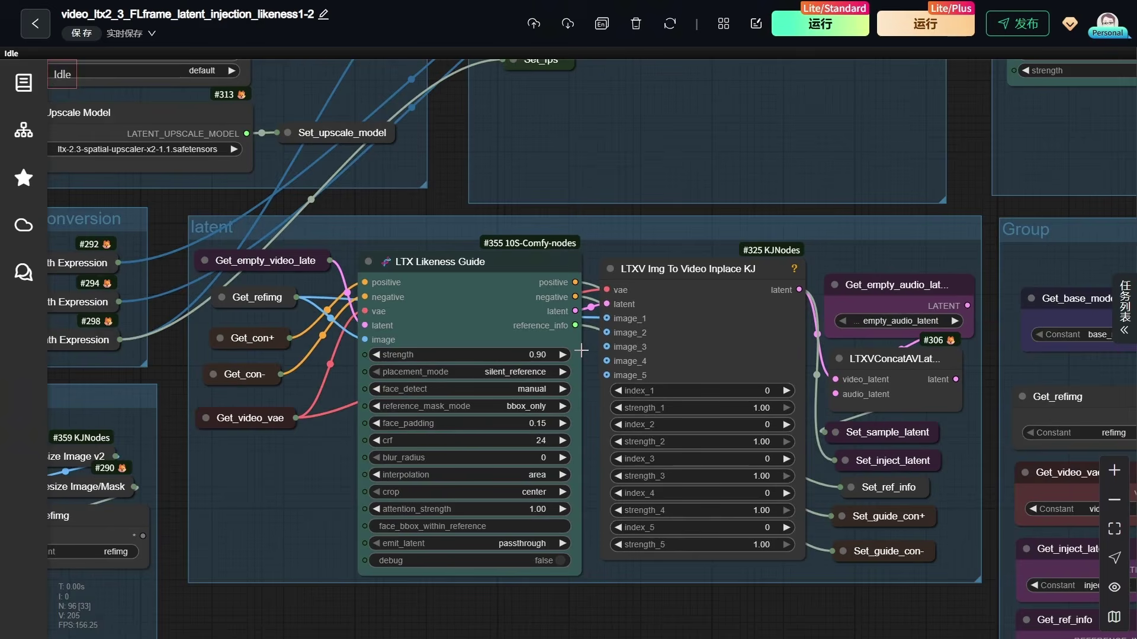
{"action": "scroll", "coordinate": [876, 532], "scroll_direction": "up", "scroll_amount": 2}
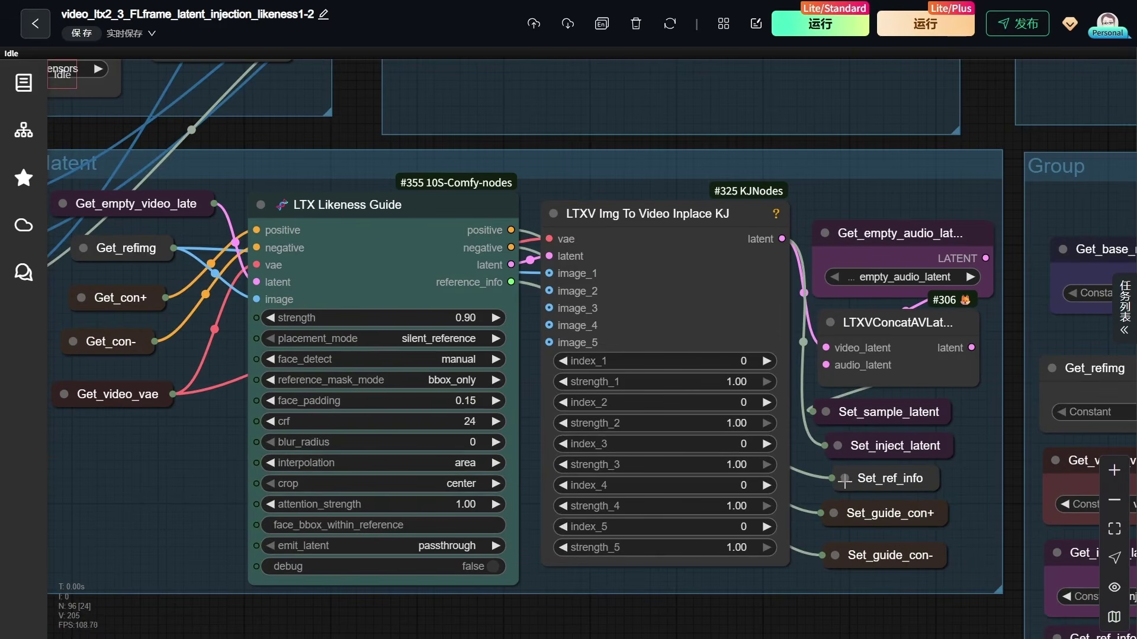
{"action": "scroll", "coordinate": [793, 499], "scroll_direction": "down", "scroll_amount": 2}
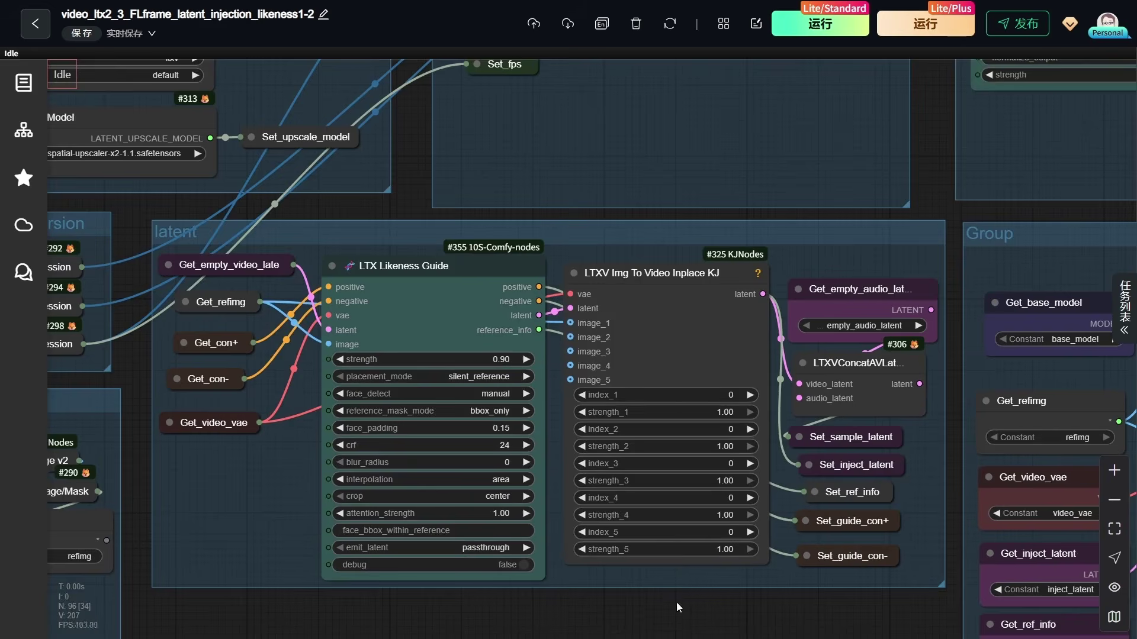
Review the LTX Likeness Anchor and LTX Latent Anchor Aware nodes and the links feeding them
{"action": "left_click_drag", "start_coordinate": [722, 614], "coordinate": [1, 421]}
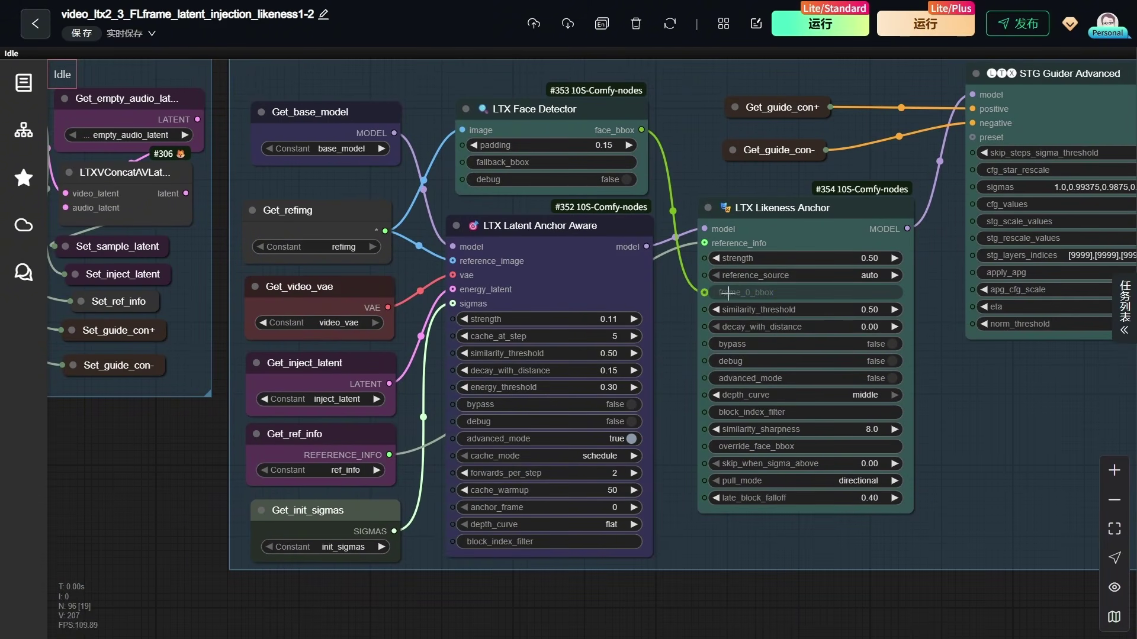
{"action": "left_click_drag", "start_coordinate": [769, 214], "coordinate": [786, 229]}
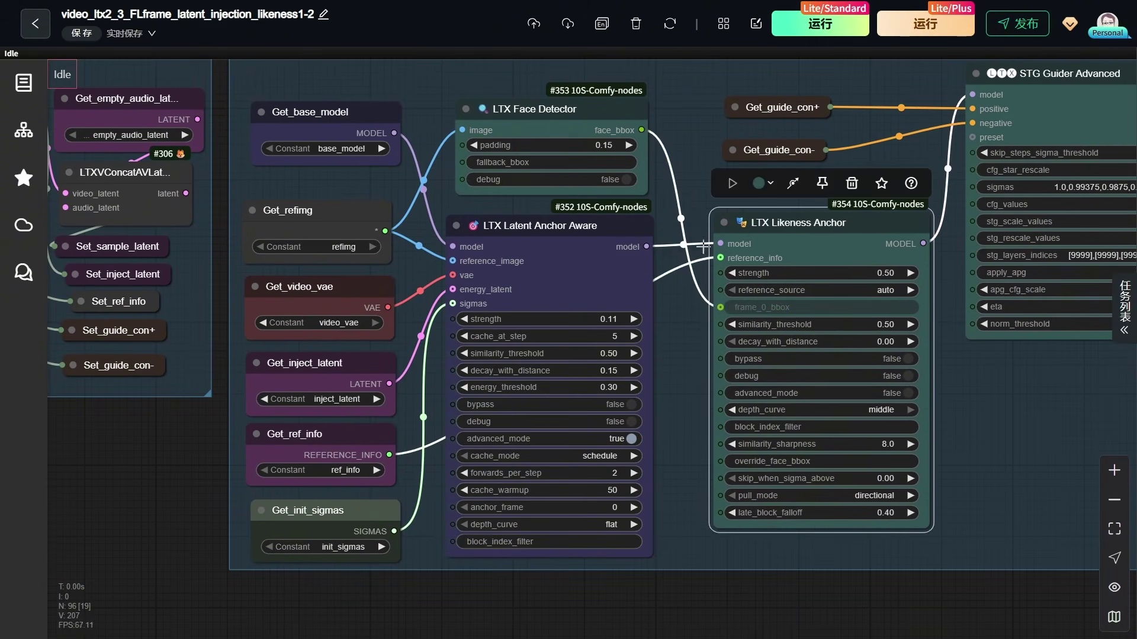
{"action": "left_click", "coordinate": [514, 239]}
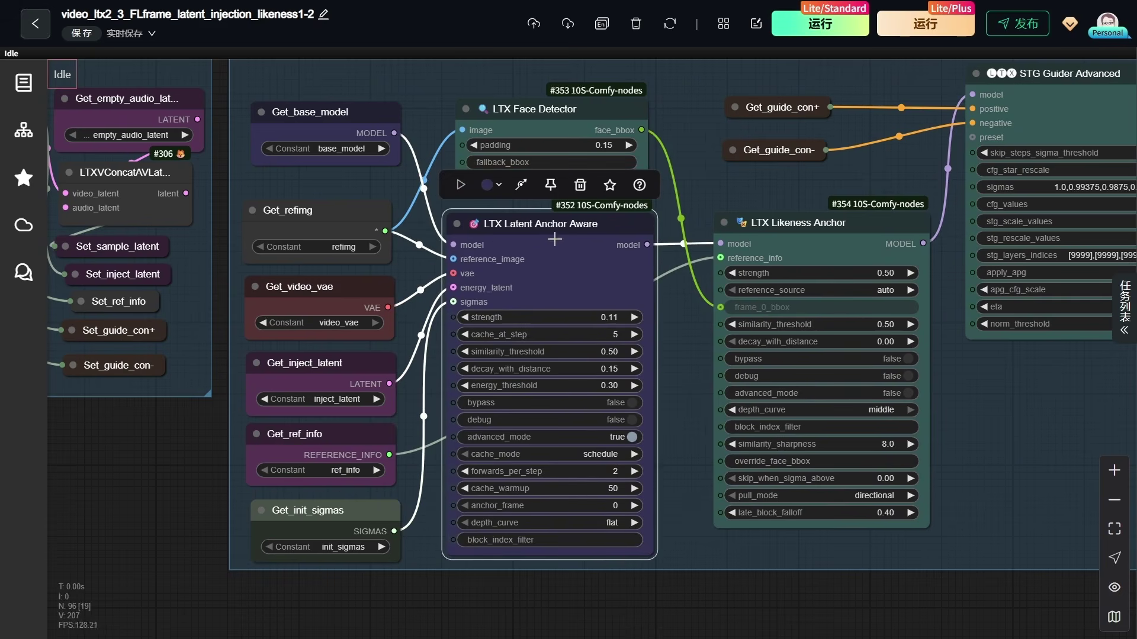
{"action": "left_click", "coordinate": [781, 222]}
{"action": "scroll", "coordinate": [769, 243], "scroll_direction": "up", "scroll_amount": 6}
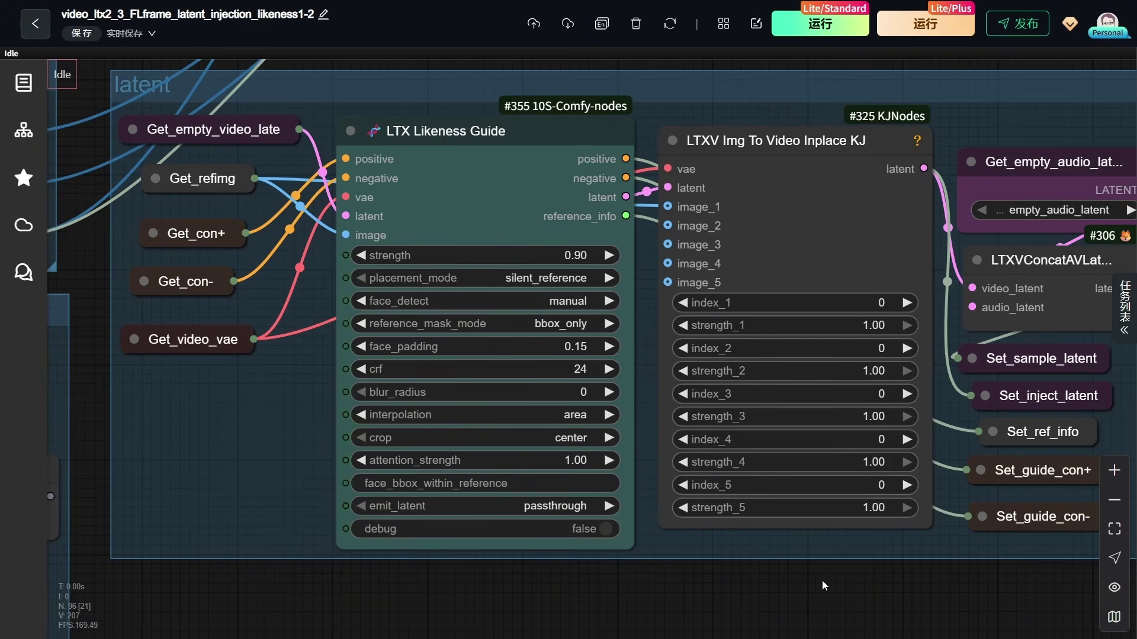
Examine the LTXV Img To Video Inplace KJ node and its latent connection from the LTX Likeness Guide
{"action": "left_click_drag", "start_coordinate": [822, 581], "coordinate": [606, 565]}
{"action": "scroll", "coordinate": [615, 258], "scroll_direction": "up", "scroll_amount": 3}
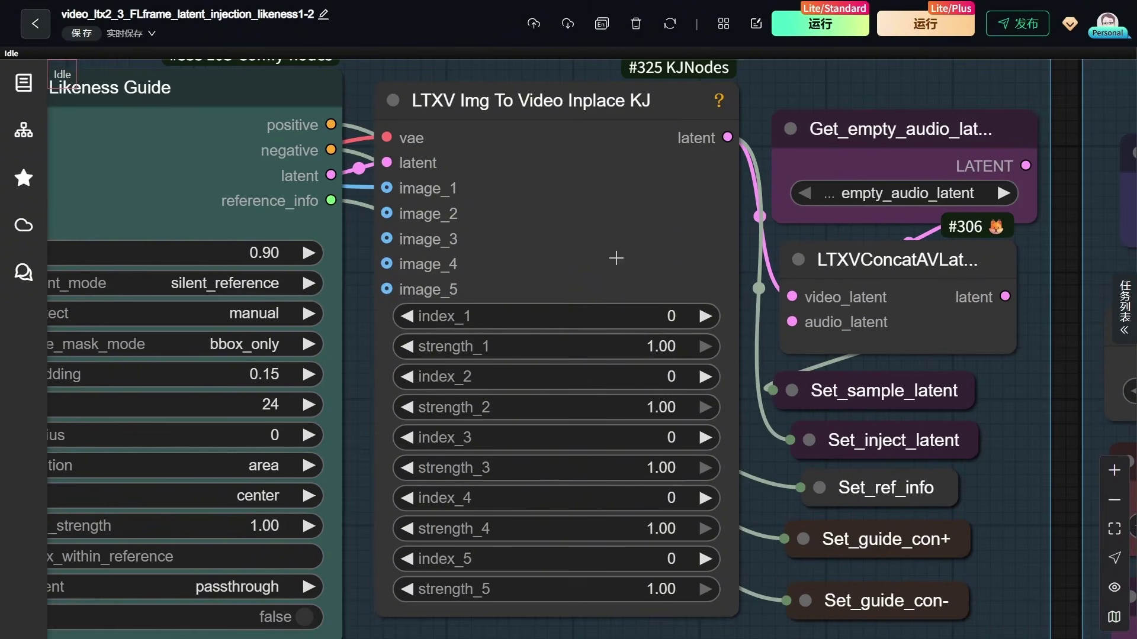
{"action": "left_click_drag", "start_coordinate": [561, 146], "coordinate": [570, 159]}
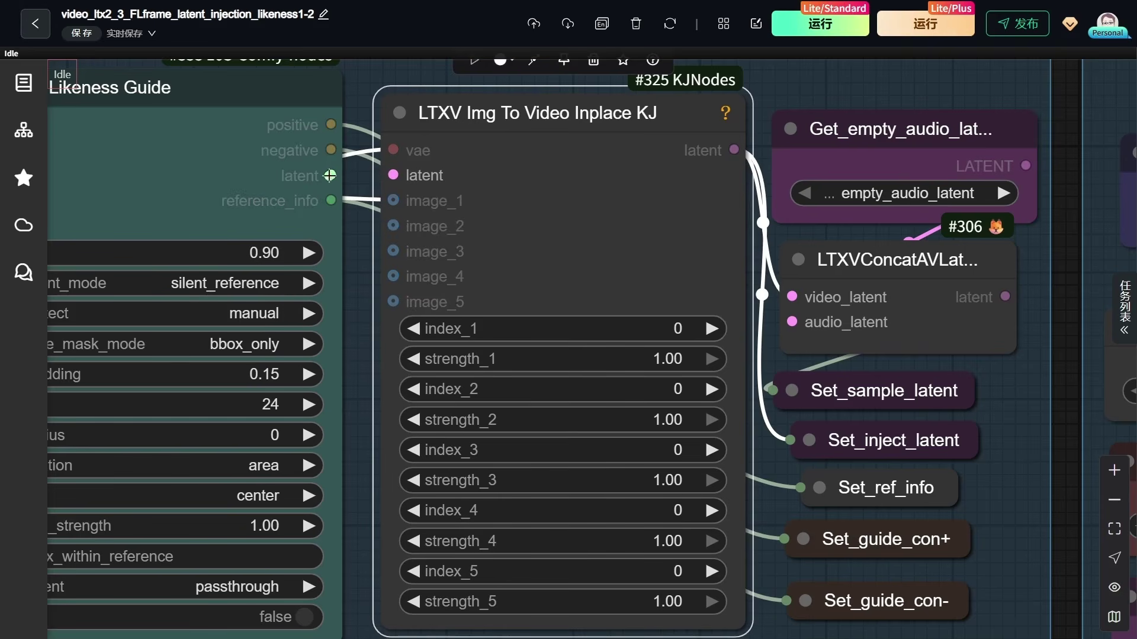
{"action": "scroll", "coordinate": [546, 195], "scroll_direction": "down", "scroll_amount": 1}
{"action": "scroll", "coordinate": [546, 195], "scroll_direction": "down", "scroll_amount": 1}
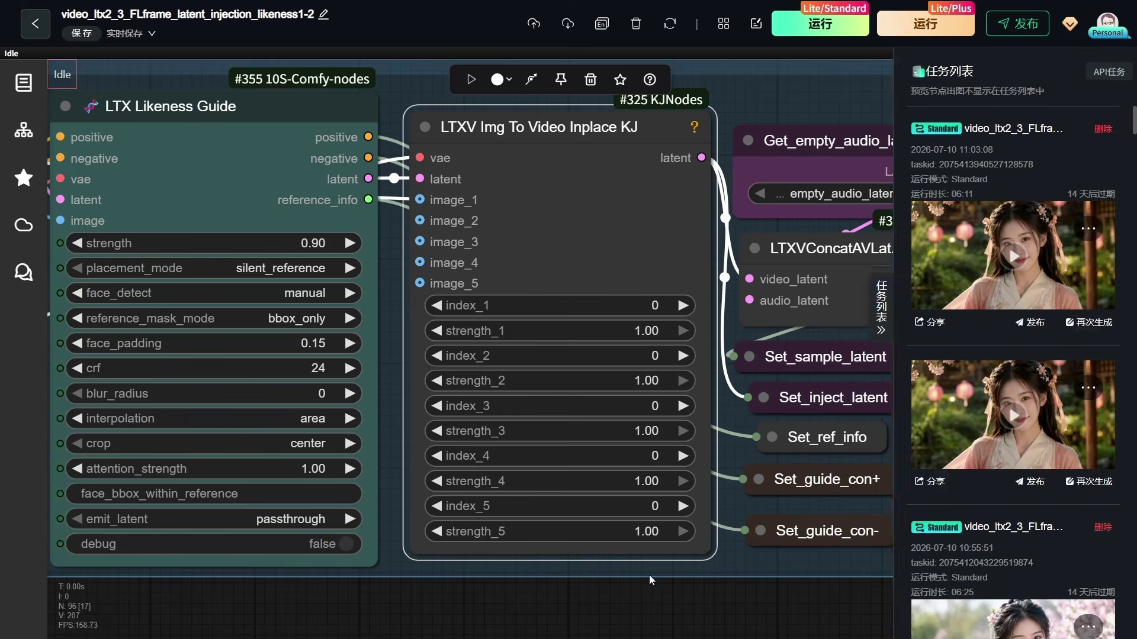
Locate the Get_guider node that feeds the sampler in the Generate Low Resolution group
{"action": "scroll", "coordinate": [649, 579], "scroll_direction": "down", "scroll_amount": 9}
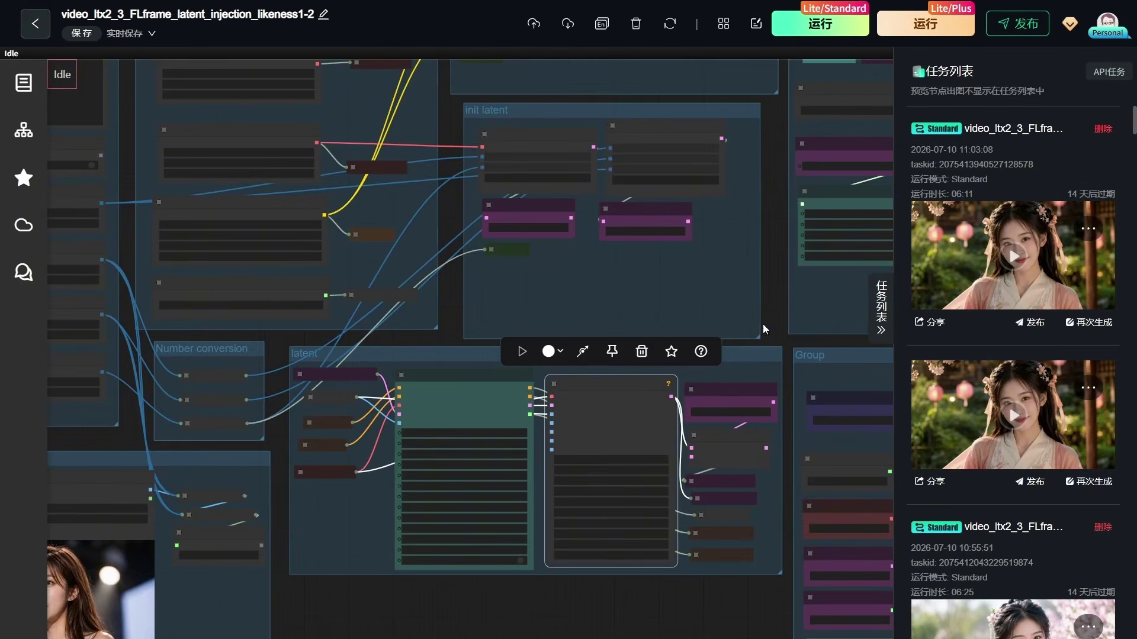
{"action": "left_click_drag", "start_coordinate": [764, 318], "coordinate": [653, 360]}
{"action": "scroll", "coordinate": [409, 428], "scroll_direction": "up", "scroll_amount": 5}
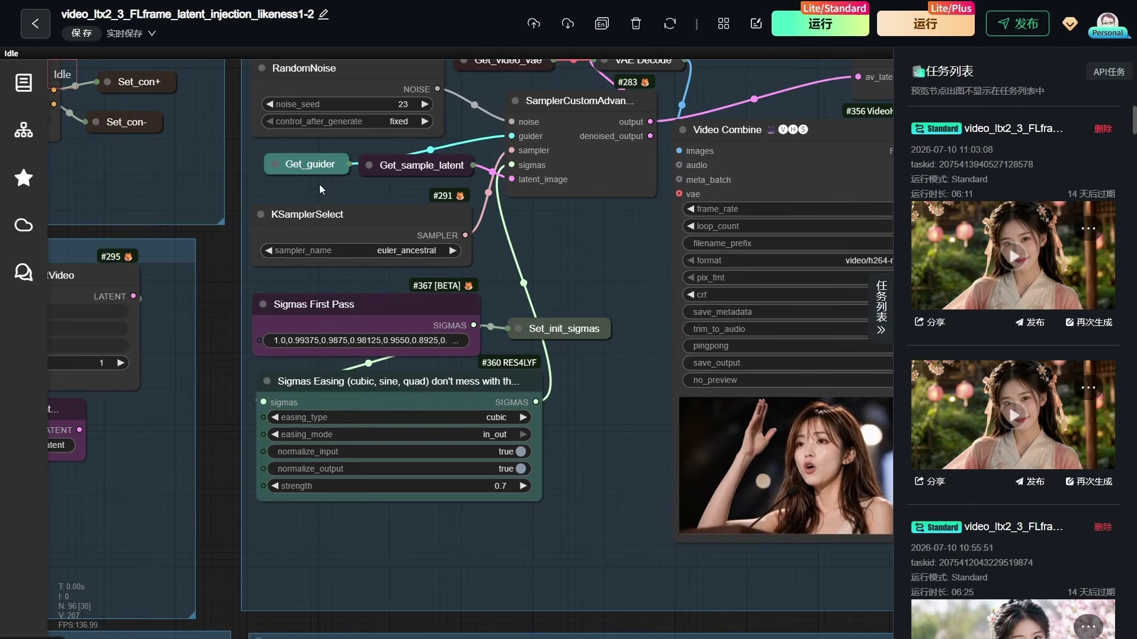
{"action": "left_click", "coordinate": [303, 161]}
{"action": "left_click_drag", "start_coordinate": [302, 161], "coordinate": [291, 161]}
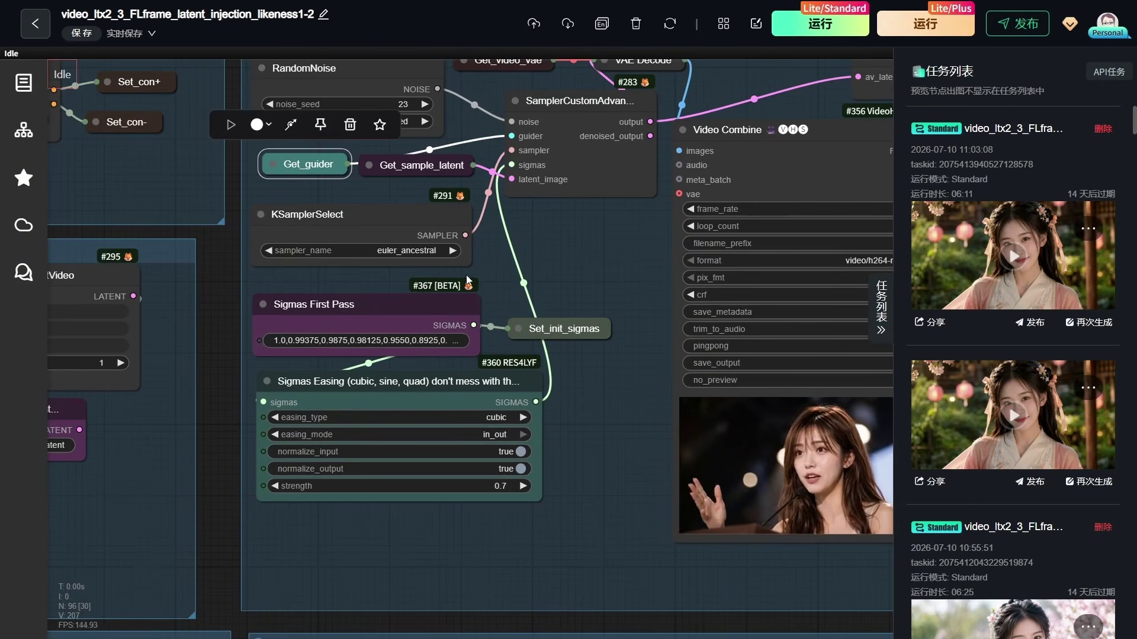
Trace the guider back to the Set_guider node and inspect the STG Guider Advanced node connected to it
{"action": "left_click_drag", "start_coordinate": [503, 626], "coordinate": [297, 139]}
{"action": "left_click_drag", "start_coordinate": [672, 563], "coordinate": [276, 602]}
{"action": "scroll", "coordinate": [707, 194], "scroll_direction": "up", "scroll_amount": 3}
{"action": "mouse_move", "coordinate": [707, 194]}
{"action": "left_mouse_down"}
{"action": "mouse_move", "coordinate": [612, 194]}
{"action": "mouse_move", "coordinate": [701, 194]}
{"action": "left_mouse_up"}
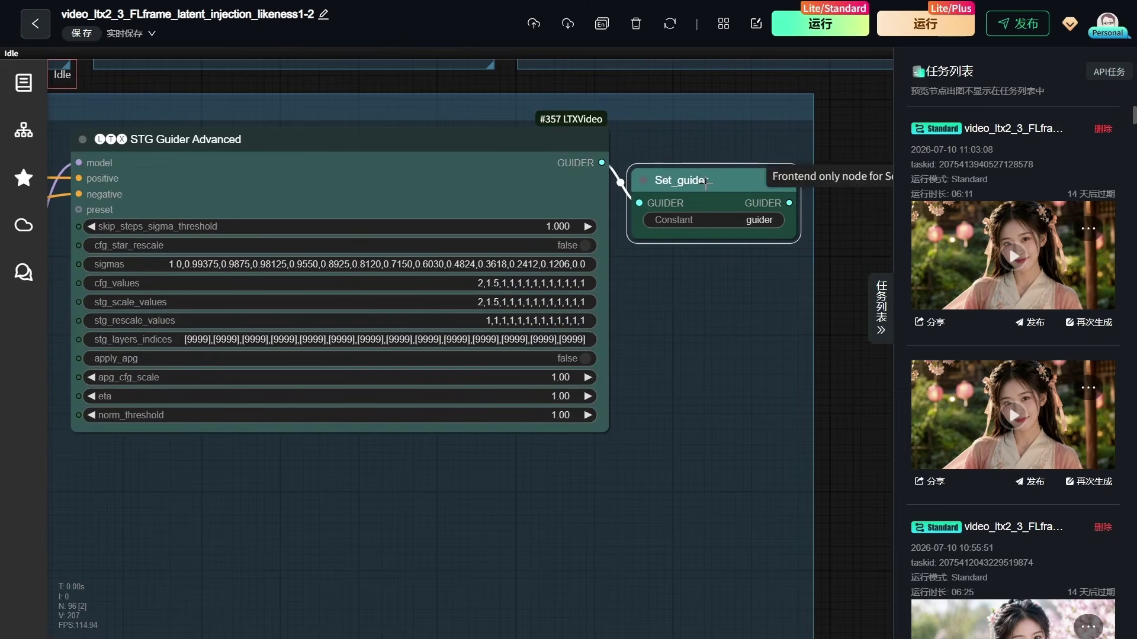
{"action": "scroll", "coordinate": [812, 345], "scroll_direction": "down", "scroll_amount": 3}
{"action": "scroll", "coordinate": [813, 345], "scroll_direction": "down", "scroll_amount": 3}
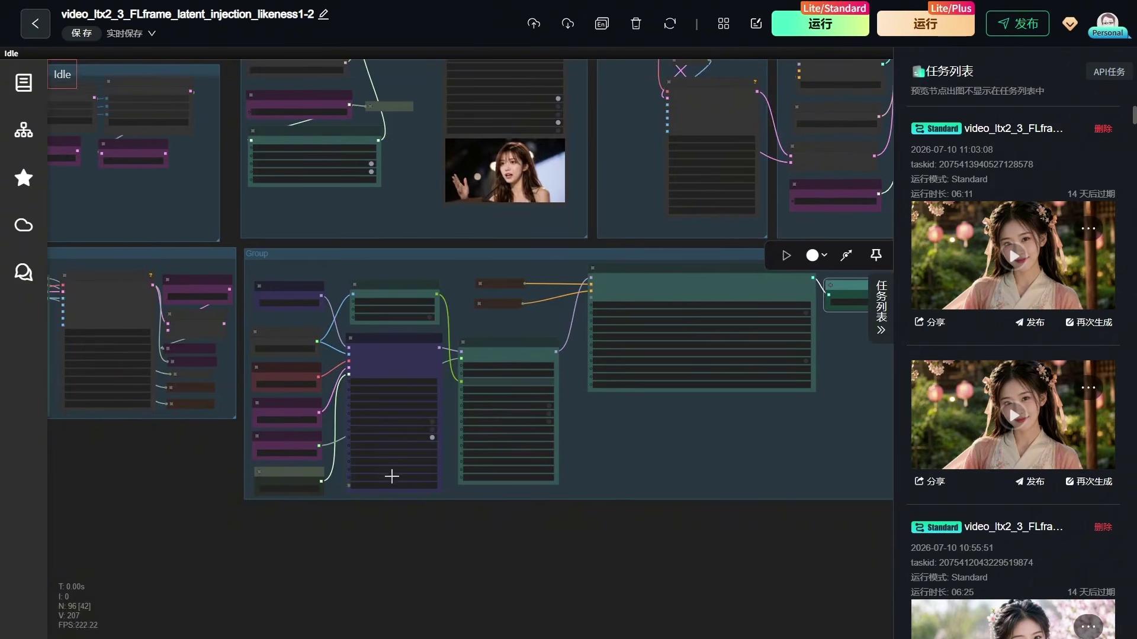
Review the LTX Latent Anchor Aware, LTX Likeness Anchor and LTX Face Detector nodes and highlight the links between them
{"action": "scroll", "coordinate": [393, 474], "scroll_direction": "up", "scroll_amount": 5}
{"action": "left_click_drag", "start_coordinate": [371, 190], "coordinate": [362, 194]}
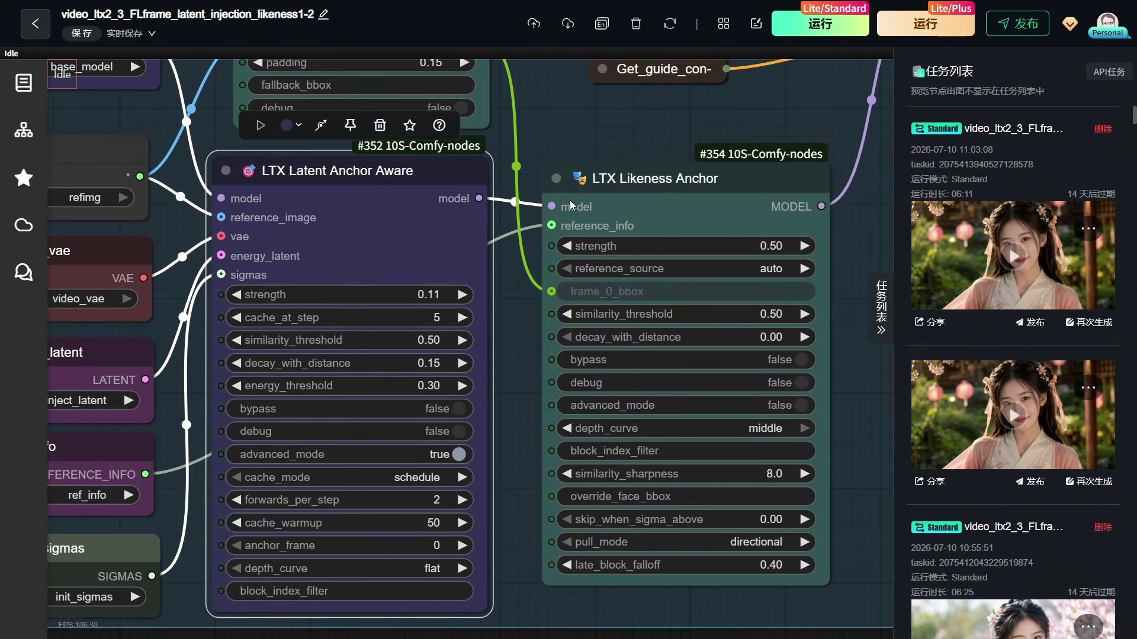
{"action": "left_click_drag", "start_coordinate": [675, 189], "coordinate": [667, 188]}
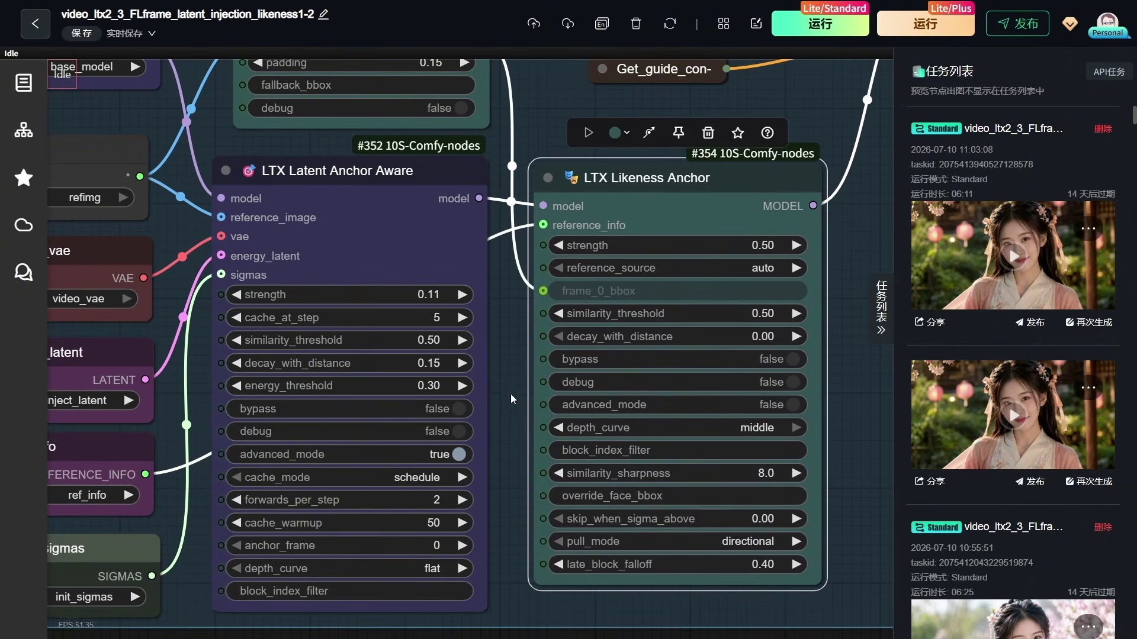
{"action": "left_click_drag", "start_coordinate": [512, 400], "coordinate": [541, 507]}
{"action": "left_click_drag", "start_coordinate": [397, 193], "coordinate": [412, 201]}
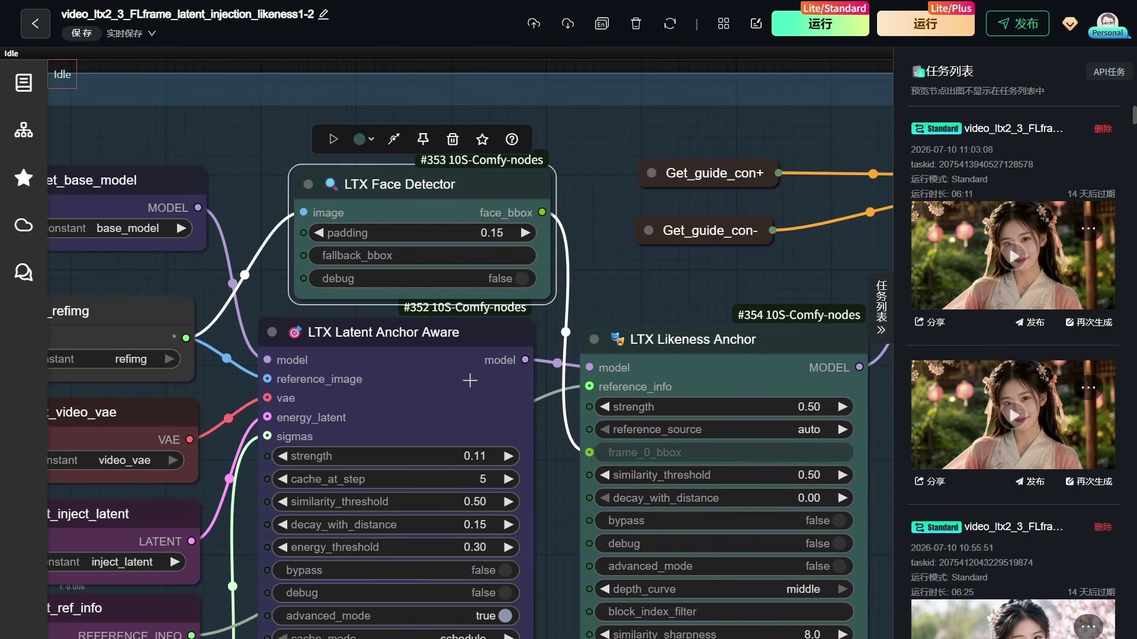
{"action": "scroll", "coordinate": [511, 449], "scroll_direction": "down", "scroll_amount": 3}
{"action": "left_click_drag", "start_coordinate": [540, 515], "coordinate": [523, 409]}
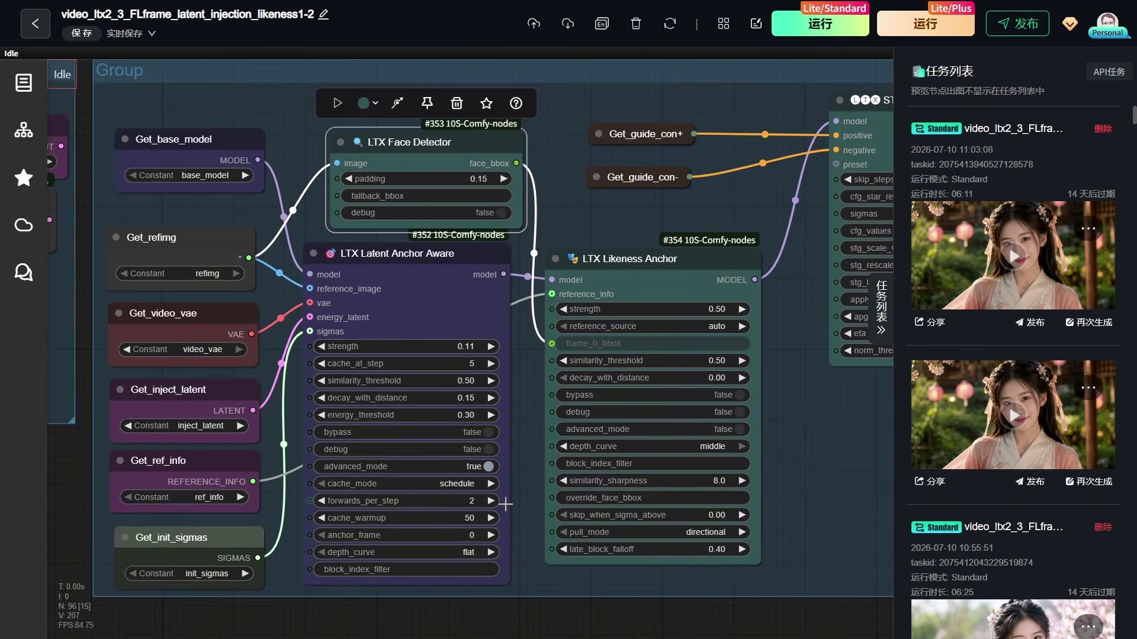
Examine the Sigmas Easing node and its connection from Sigmas First Pass in the Generate Low Resolution group
{"action": "scroll", "coordinate": [505, 503], "scroll_direction": "down", "scroll_amount": 4}
{"action": "left_click_drag", "start_coordinate": [497, 231], "coordinate": [450, 524]}
{"action": "scroll", "coordinate": [169, 300], "scroll_direction": "up", "scroll_amount": 7}
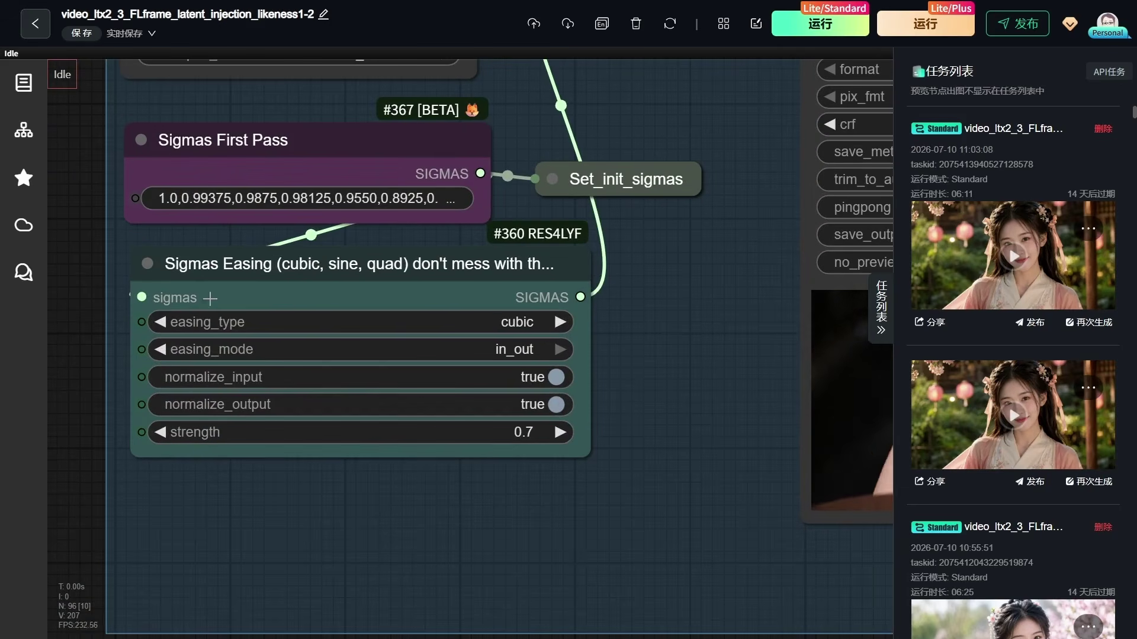
{"action": "left_click_drag", "start_coordinate": [306, 268], "coordinate": [357, 287]}
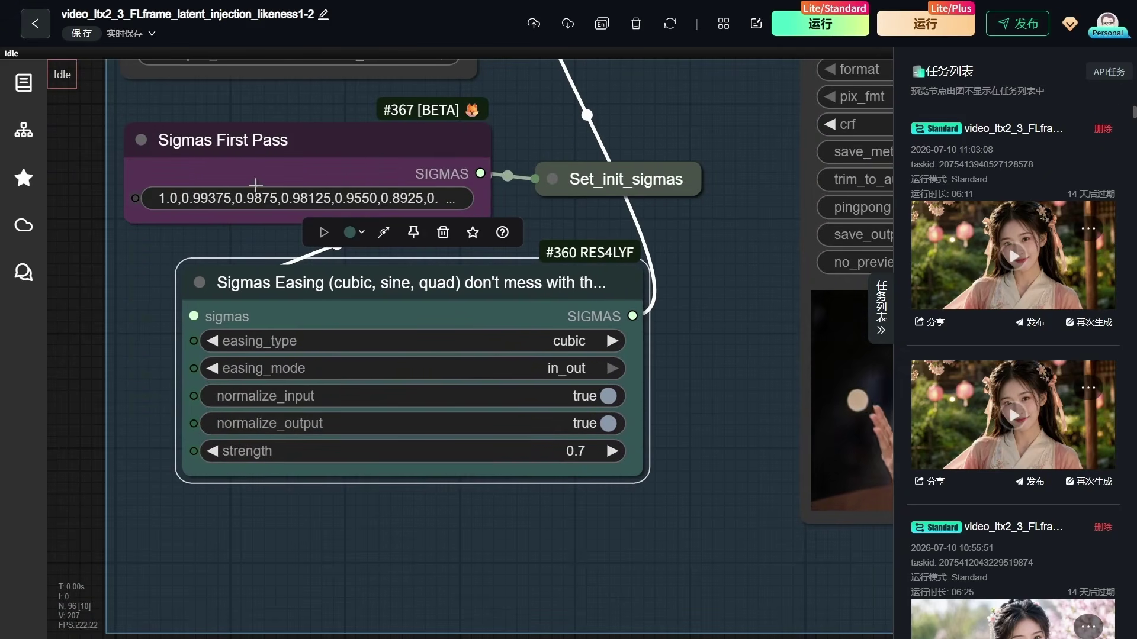
{"action": "left_click", "coordinate": [84, 382]}
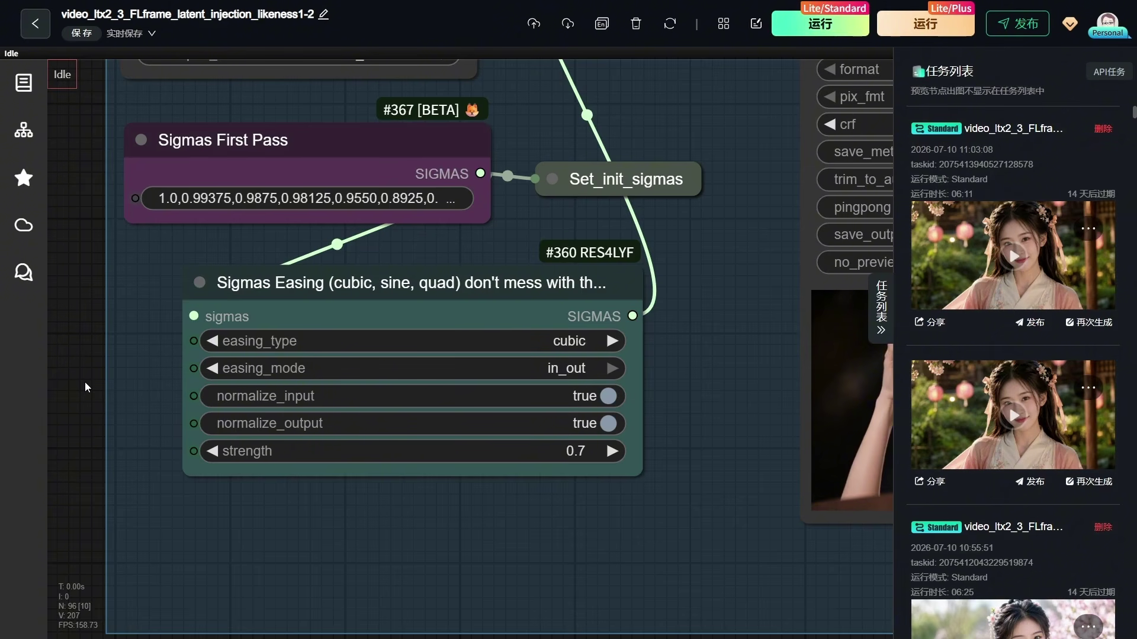
View the low-resolution video preview in the Video Combine node of the Generate Low Resolution group
{"action": "scroll", "coordinate": [511, 527], "scroll_direction": "down", "scroll_amount": 12}
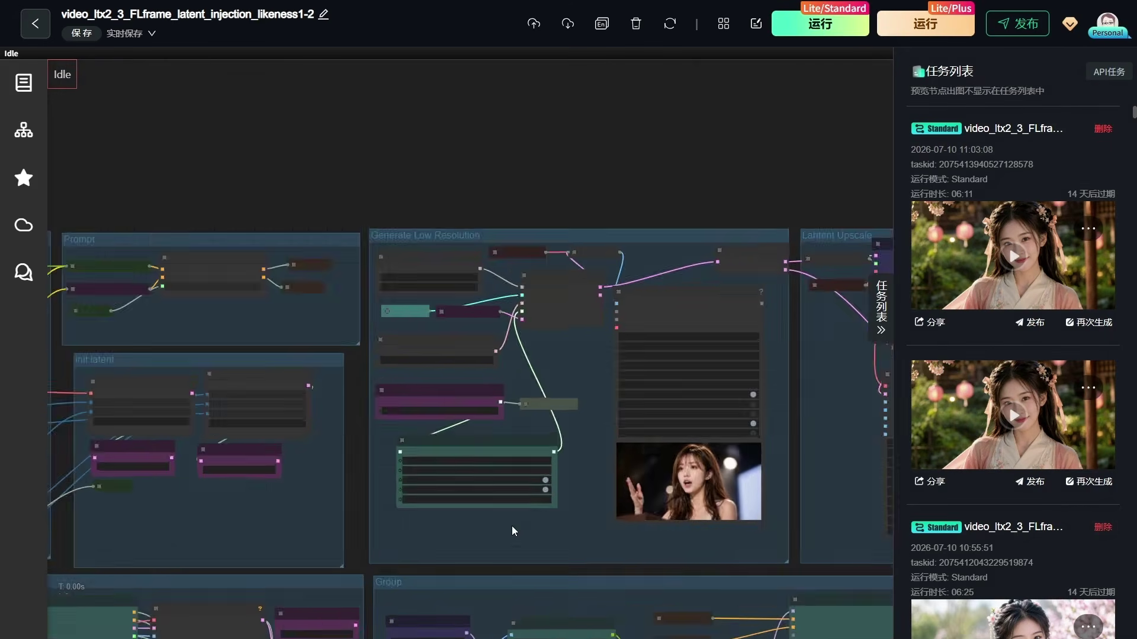
{"action": "scroll", "coordinate": [684, 330], "scroll_direction": "down", "scroll_amount": 3}
{"action": "left_click_drag", "start_coordinate": [728, 256], "coordinate": [582, 154]}
{"action": "scroll", "coordinate": [535, 380], "scroll_direction": "up", "scroll_amount": 11}
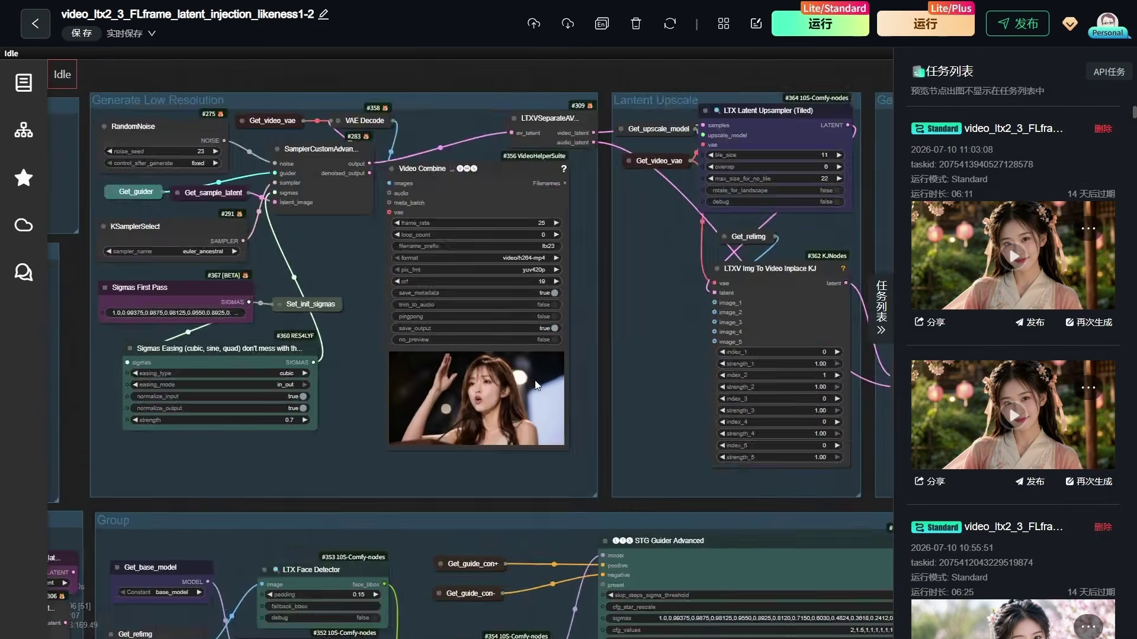
{"action": "left_click_drag", "start_coordinate": [641, 343], "coordinate": [714, 397]}
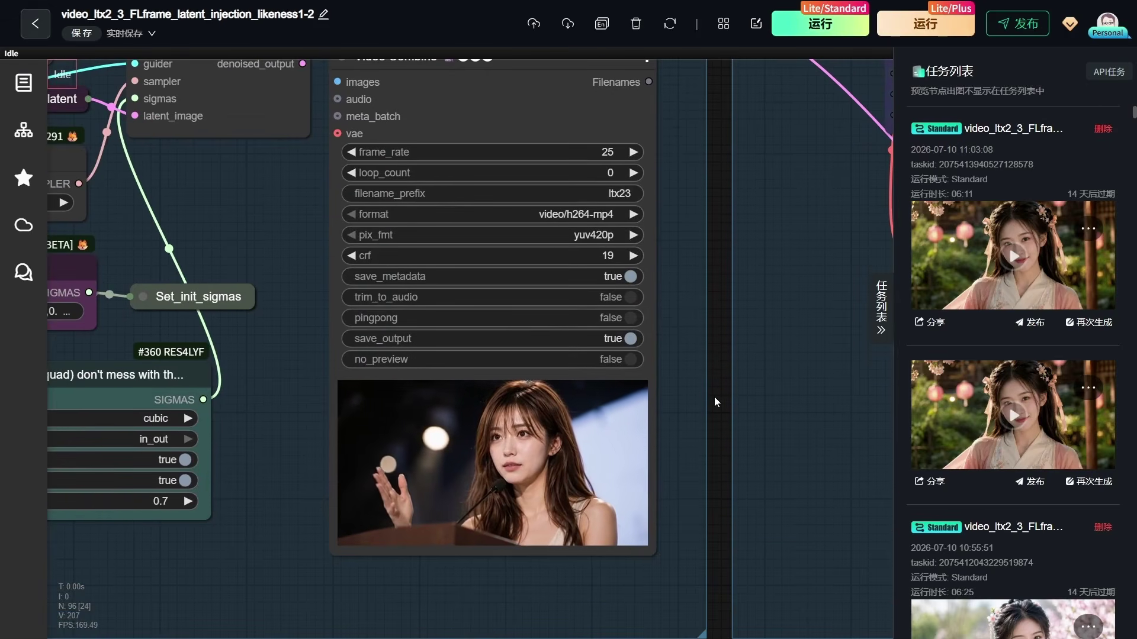
Look over the Generate High Resolution group and inspect the LTX Latent Upsampler (Tiled) node in the Lantent Upscale group
{"action": "scroll", "coordinate": [714, 398], "scroll_direction": "down", "scroll_amount": 10}
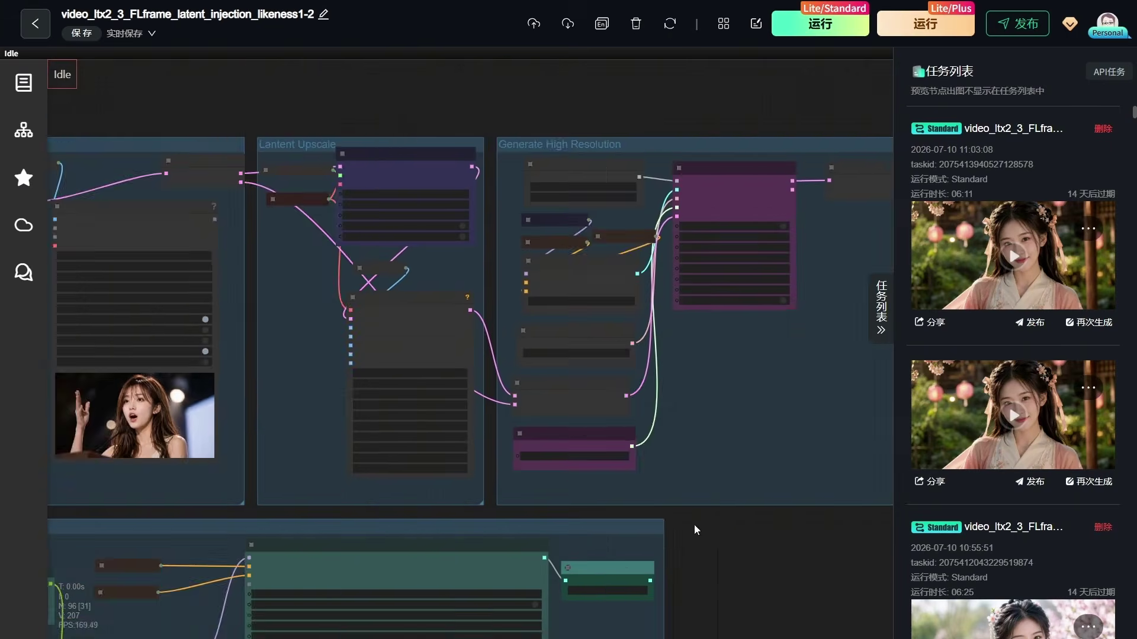
{"action": "left_click_drag", "start_coordinate": [694, 525], "coordinate": [540, 546]}
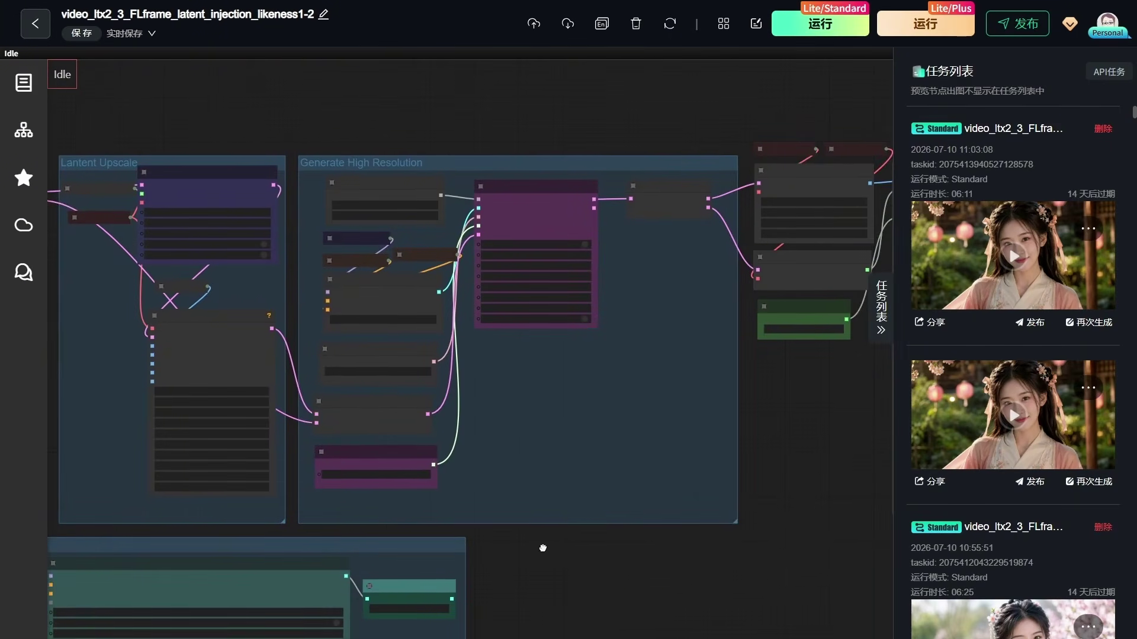
{"action": "scroll", "coordinate": [520, 411], "scroll_direction": "up", "scroll_amount": 5}
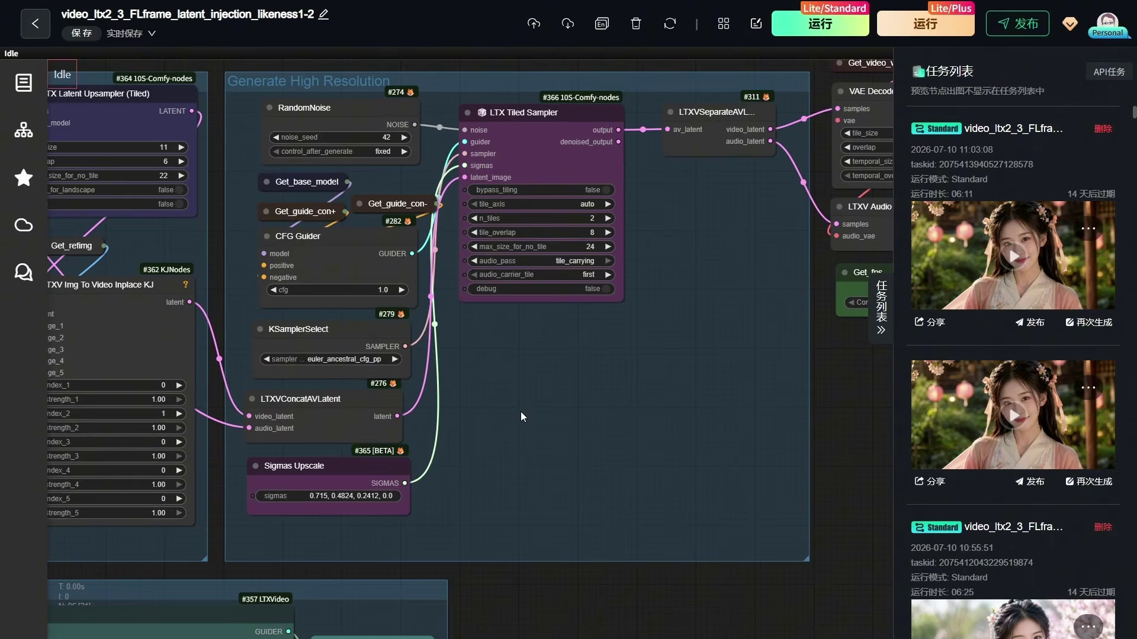
{"action": "scroll", "coordinate": [168, 123], "scroll_direction": "up", "scroll_amount": 3}
{"action": "left_click_drag", "start_coordinate": [168, 264], "coordinate": [168, 406]}
{"action": "scroll", "coordinate": [168, 406], "scroll_direction": "up", "scroll_amount": 2}
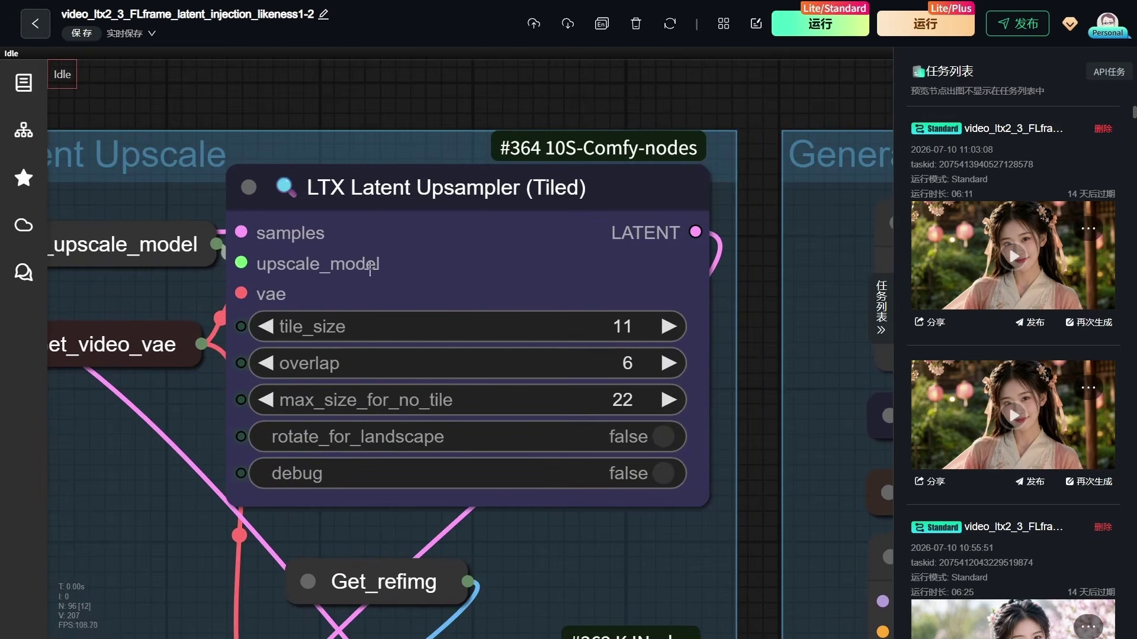
{"action": "left_click", "coordinate": [379, 192]}
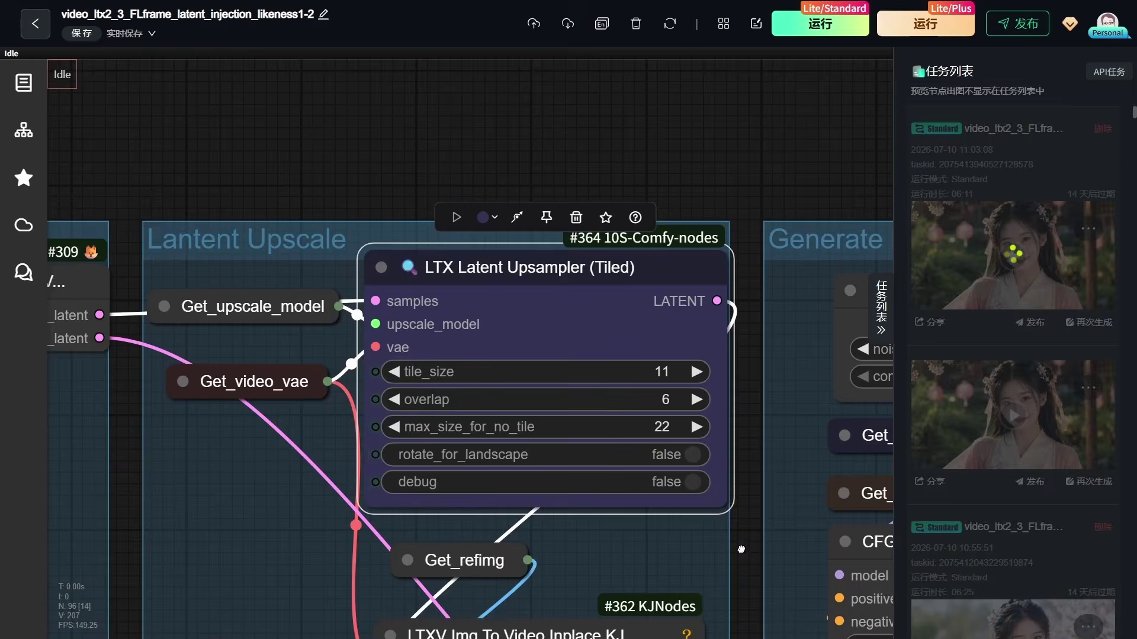
Inspect the LTX Tiled Sampler node's tiling and audio settings in the Generate High Resolution group
{"action": "left_click_drag", "start_coordinate": [741, 549], "coordinate": [147, 473]}
{"action": "left_click_drag", "start_coordinate": [794, 96], "coordinate": [497, 66]}
{"action": "left_click", "coordinate": [450, 205]}
{"action": "double_click", "coordinate": [484, 199]}
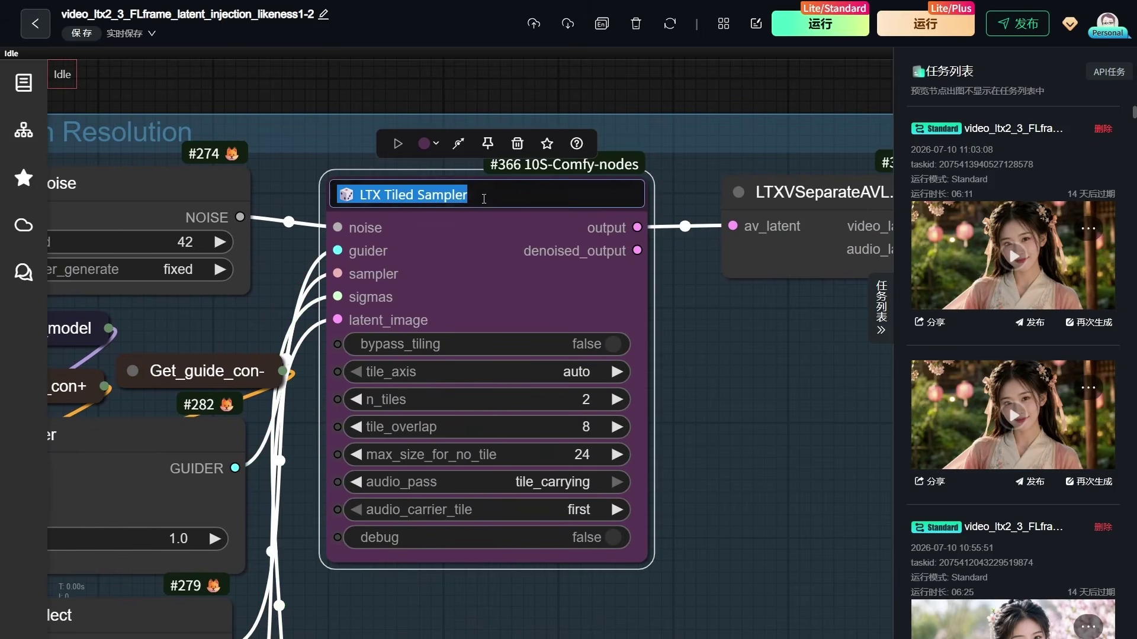
{"action": "left_click", "coordinate": [699, 371]}
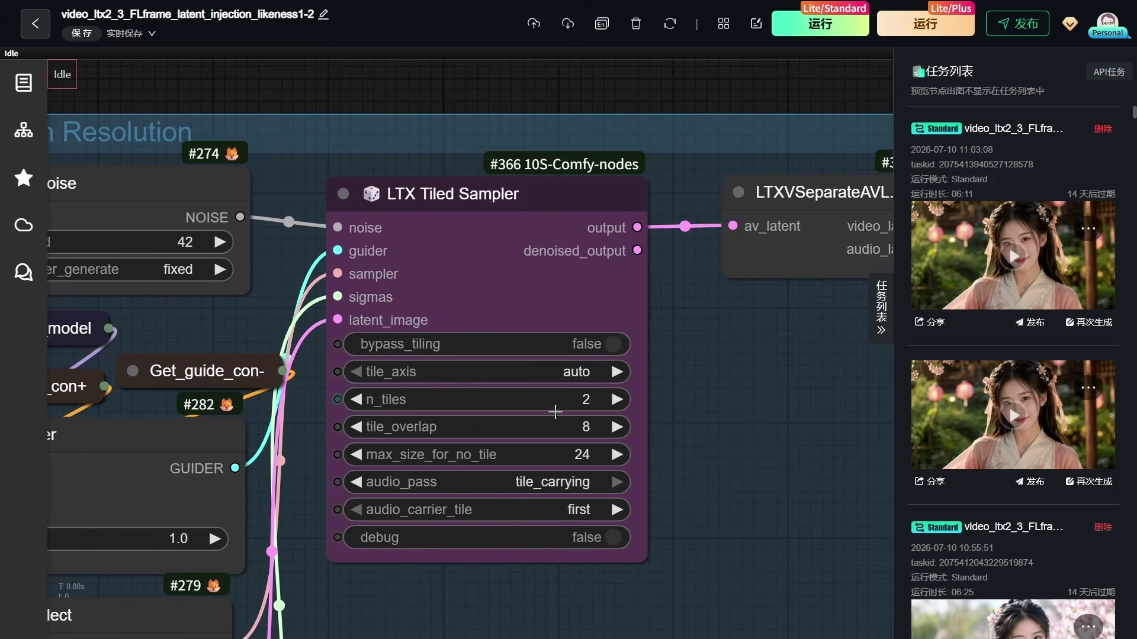
{"action": "scroll", "coordinate": [430, 470], "scroll_direction": "up", "scroll_amount": 2}
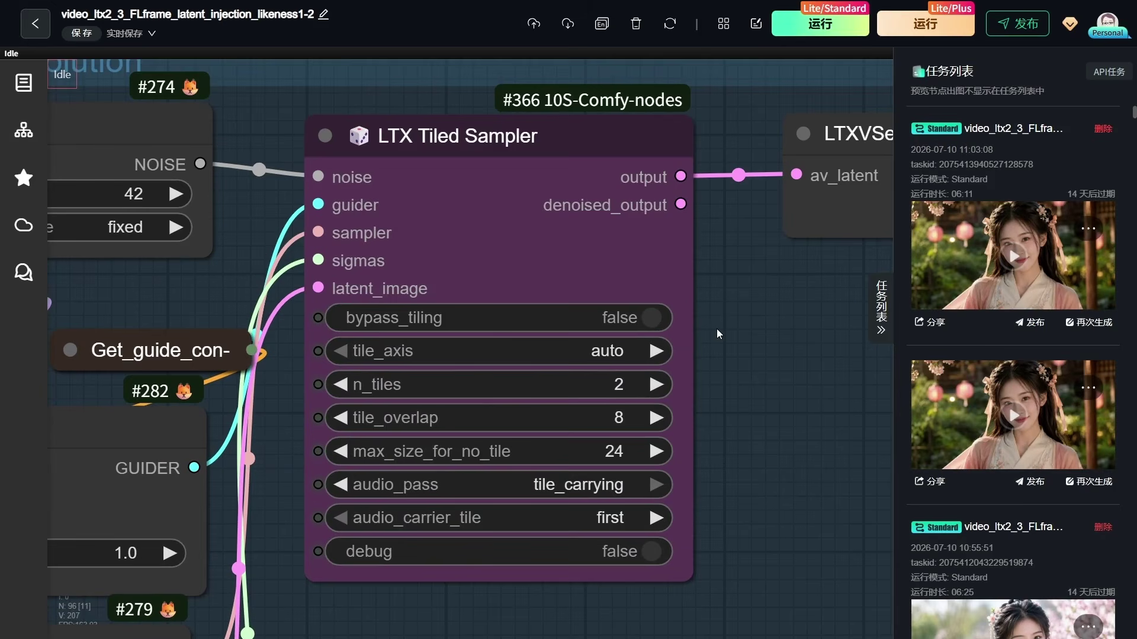
{"action": "left_click", "coordinate": [663, 244]}
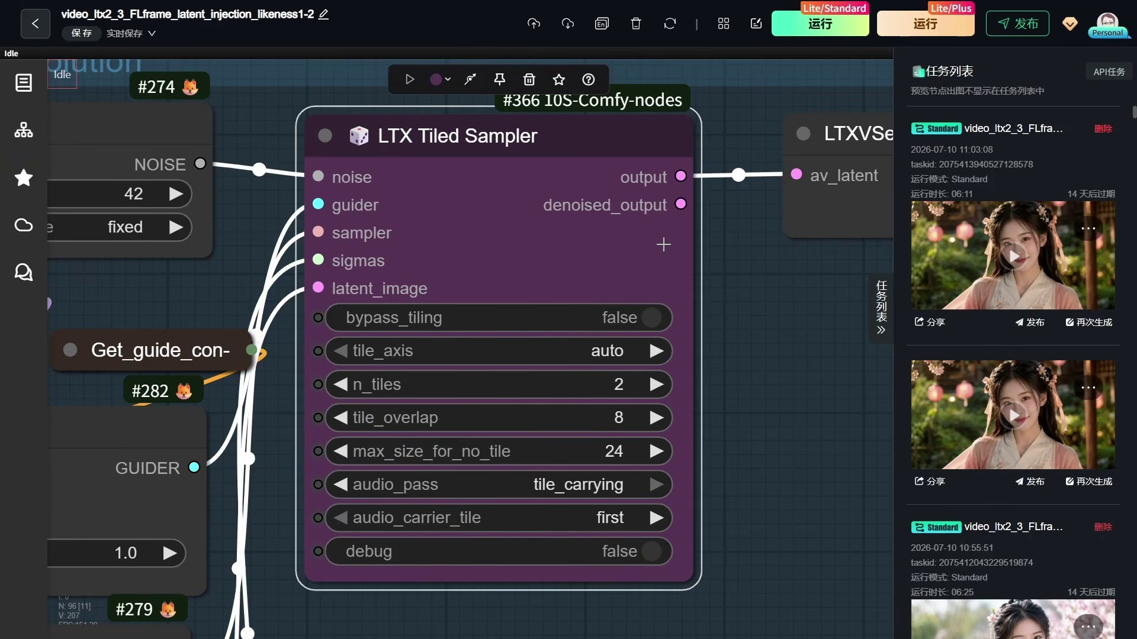